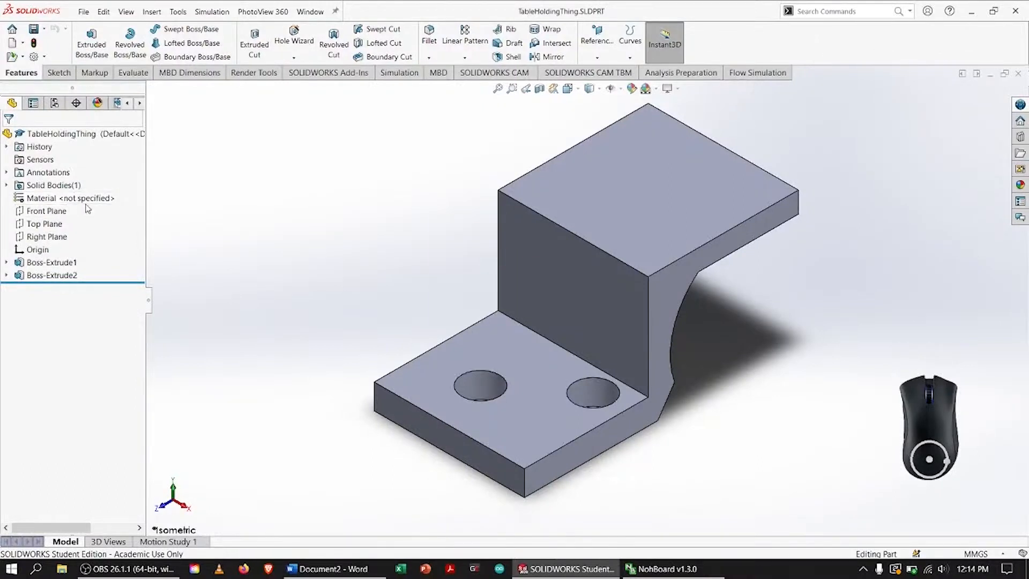
# Search the material library for 1060 and select 1060 Alloy among the aluminium alloys.
pyautogui.rightClick(52, 201)
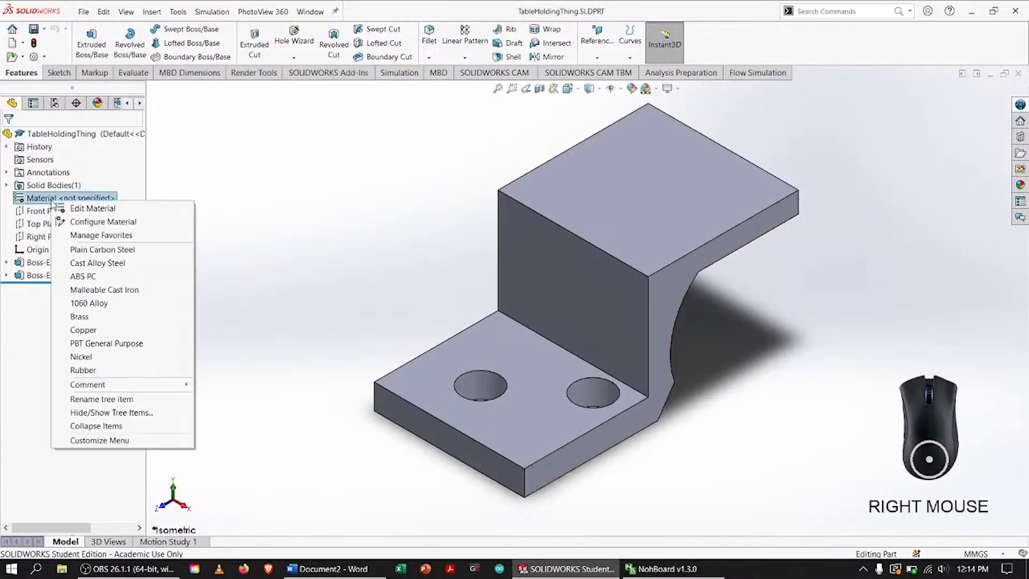
pyautogui.click(105, 210)
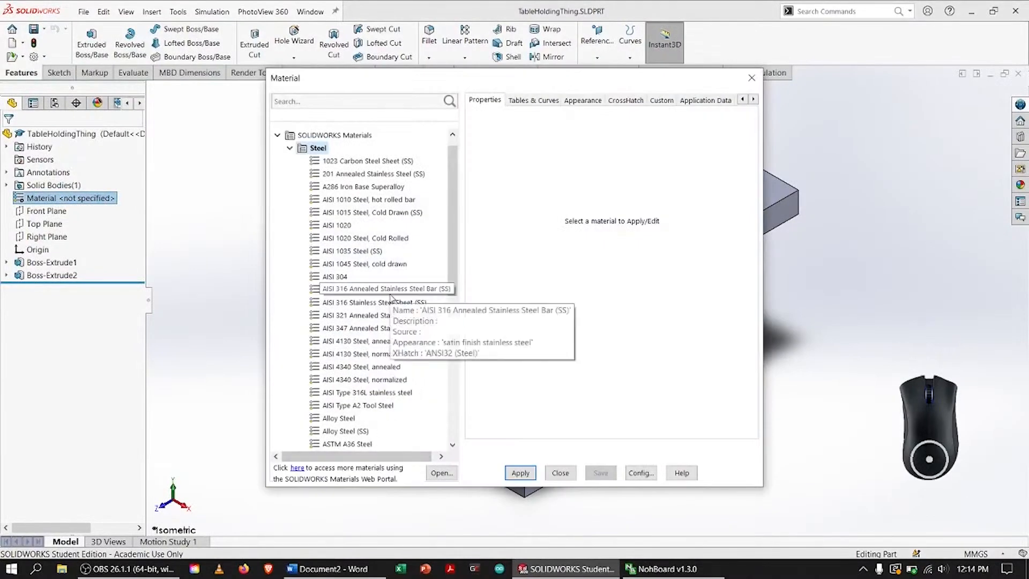
pyautogui.click(289, 148)
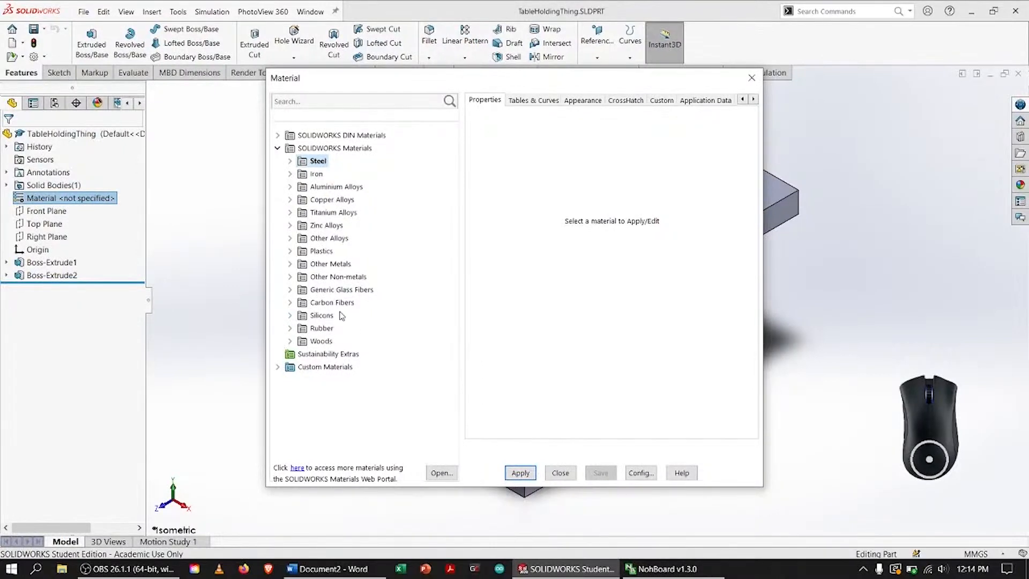
pyautogui.click(333, 200)
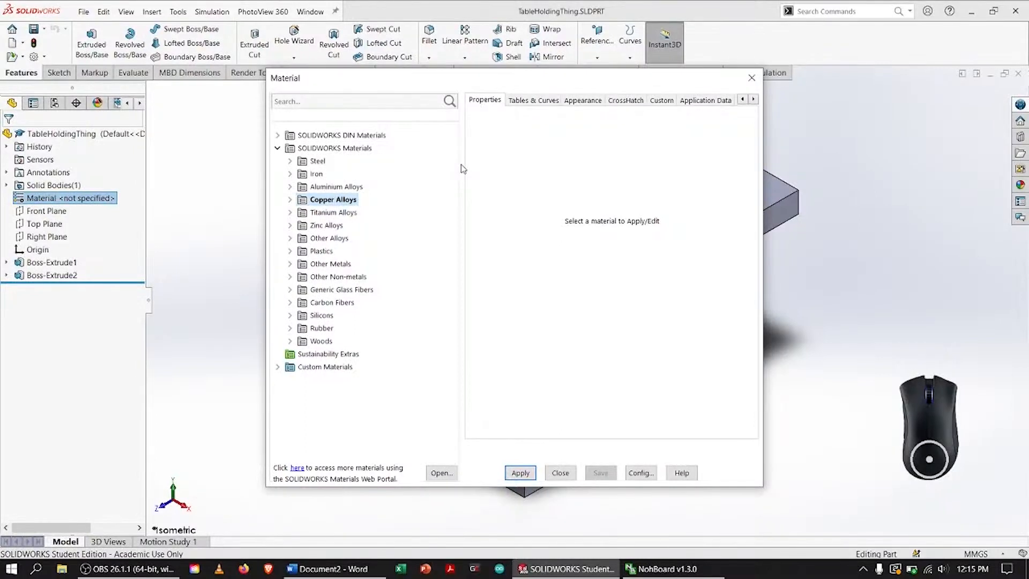
pyautogui.click(394, 102)
pyautogui.write('1060')
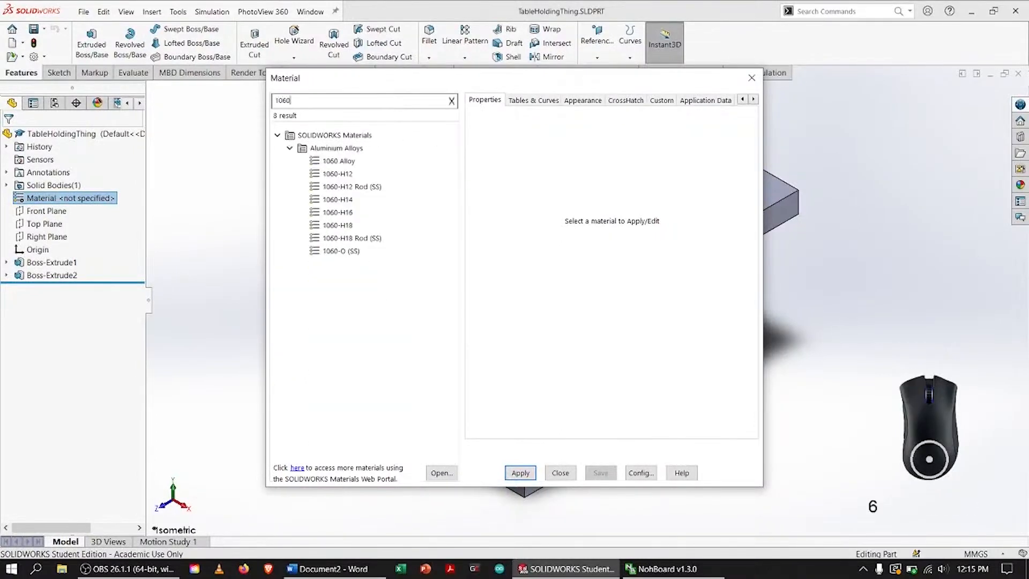
pyautogui.click(341, 162)
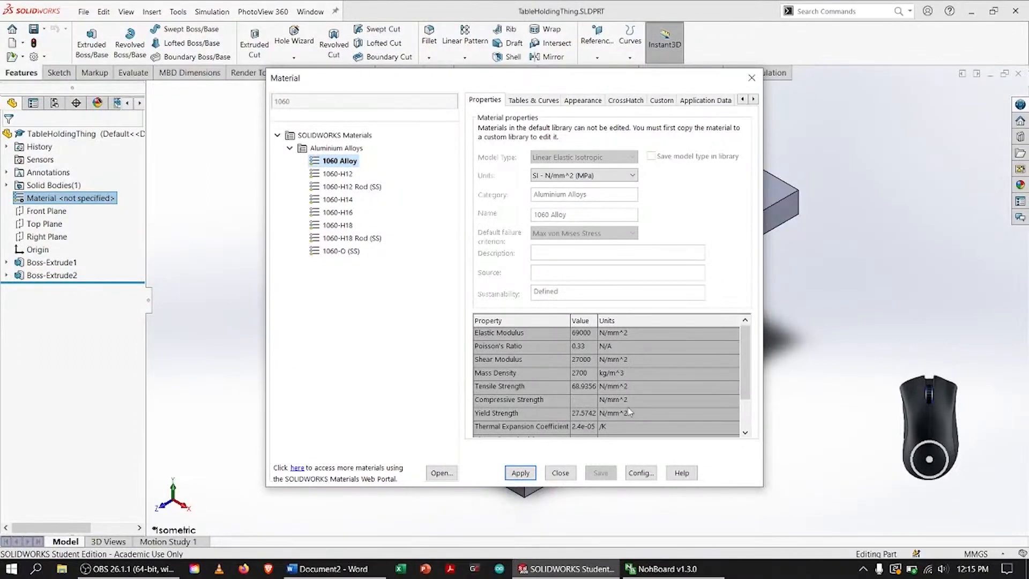
# Review the full property list of 1060 Alloy, apply the material to the part and close the material library.
pyautogui.click(746, 369)
pyautogui.moveTo(747, 369); pyautogui.dragTo(743, 408)
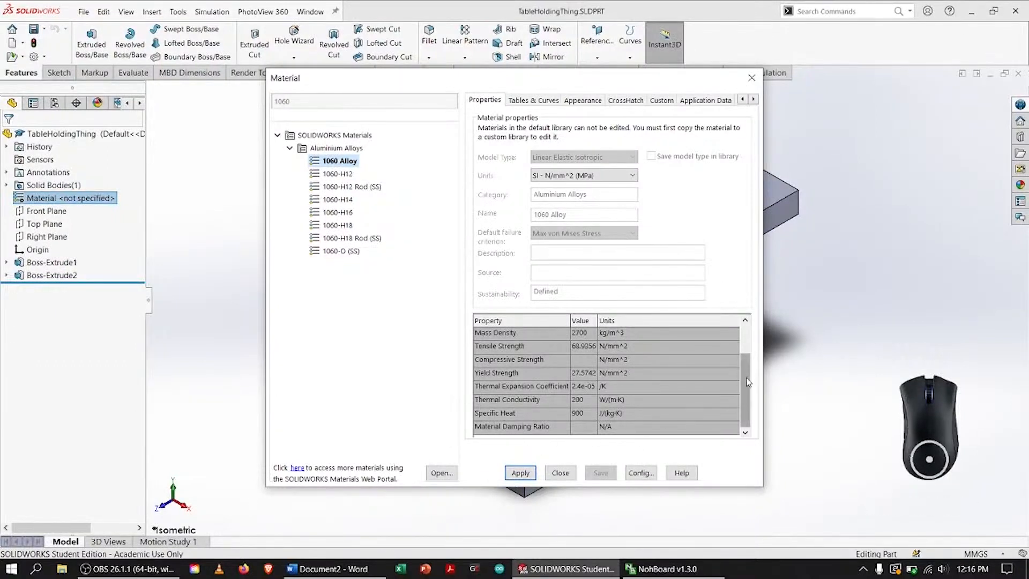
pyautogui.moveTo(748, 382); pyautogui.dragTo(748, 327)
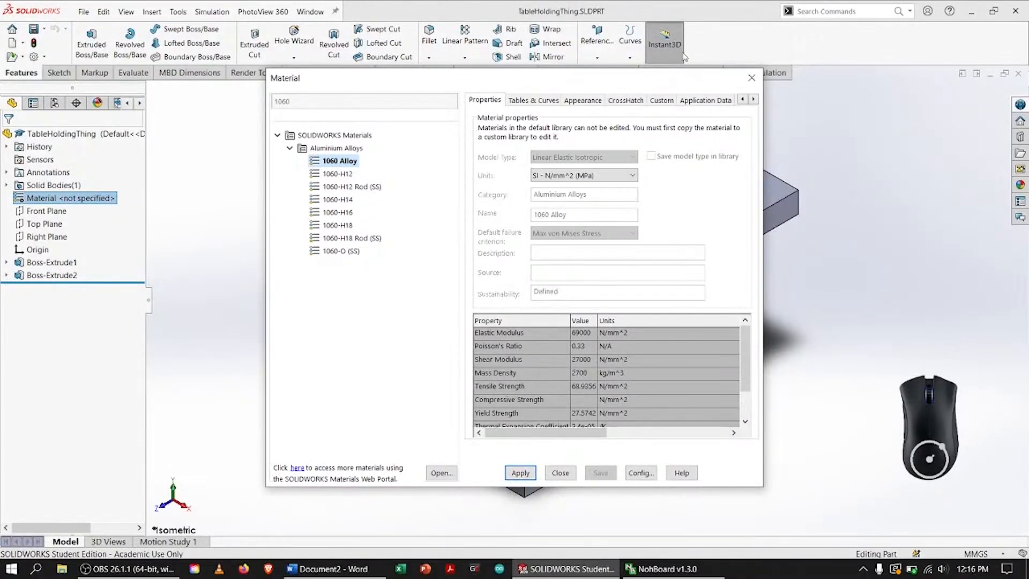
pyautogui.click(530, 473)
pyautogui.click(560, 473)
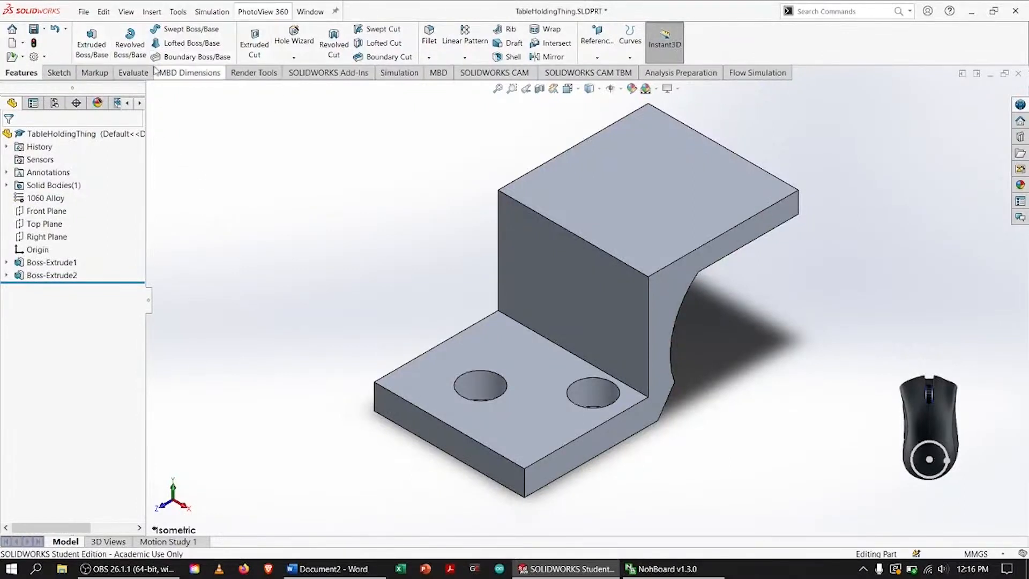
# Evaluate the part's mass properties and read its mass.
pyautogui.click(133, 72)
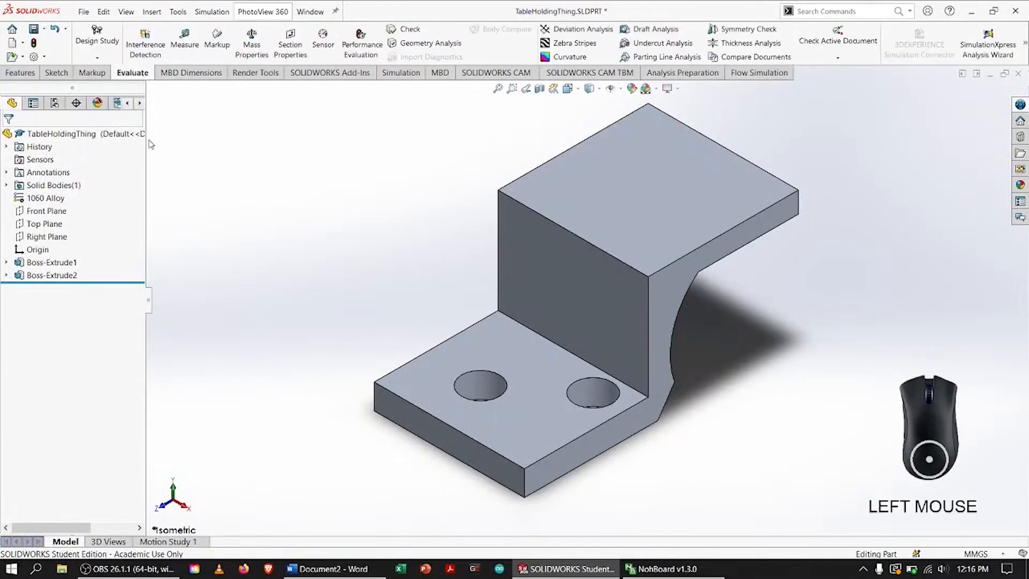
pyautogui.click(241, 45)
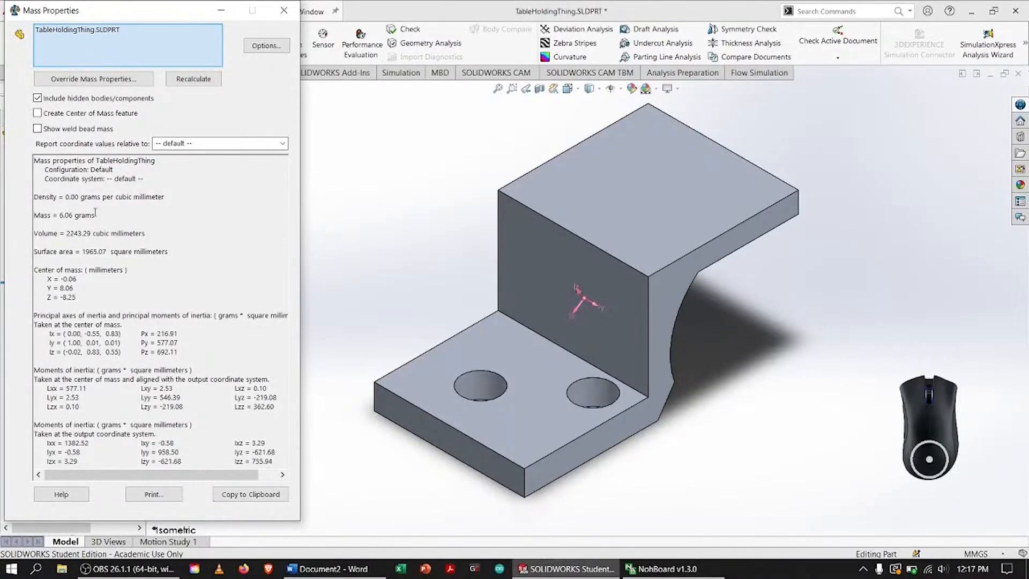
pyautogui.moveTo(109, 217); pyautogui.dragTo(34, 216)
pyautogui.click(78, 216)
# Switch the mass properties report to custom unit settings, with millimeters for length and kilograms for mass.
pyautogui.click(265, 46)
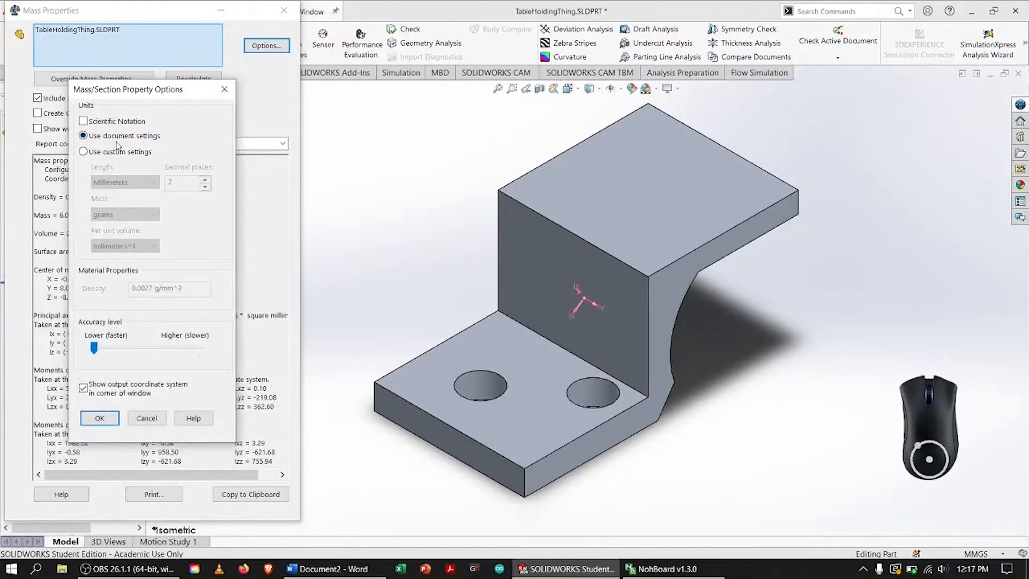
pyautogui.click(122, 121)
pyautogui.click(131, 125)
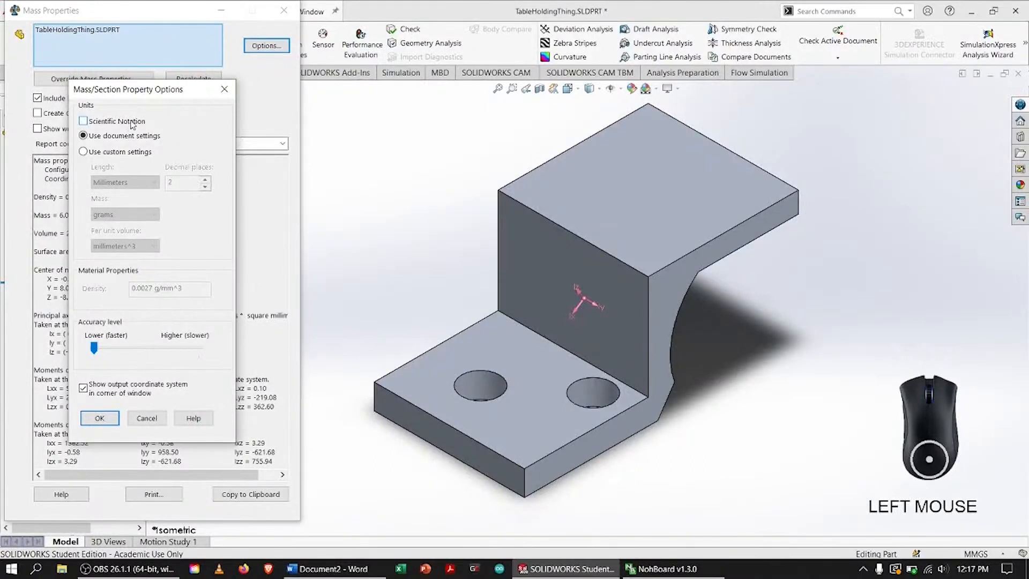
pyautogui.click(123, 152)
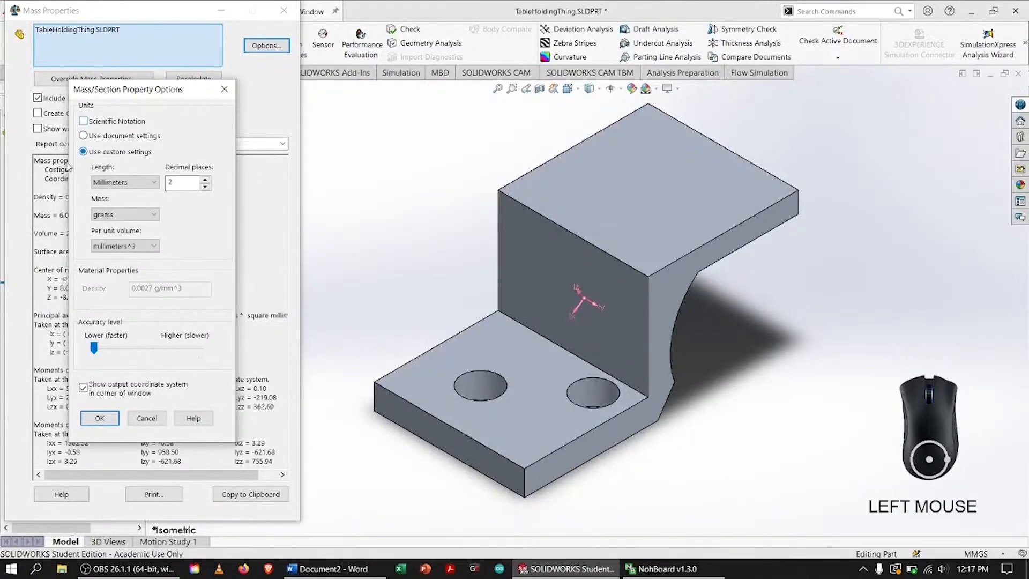
pyautogui.click(135, 186)
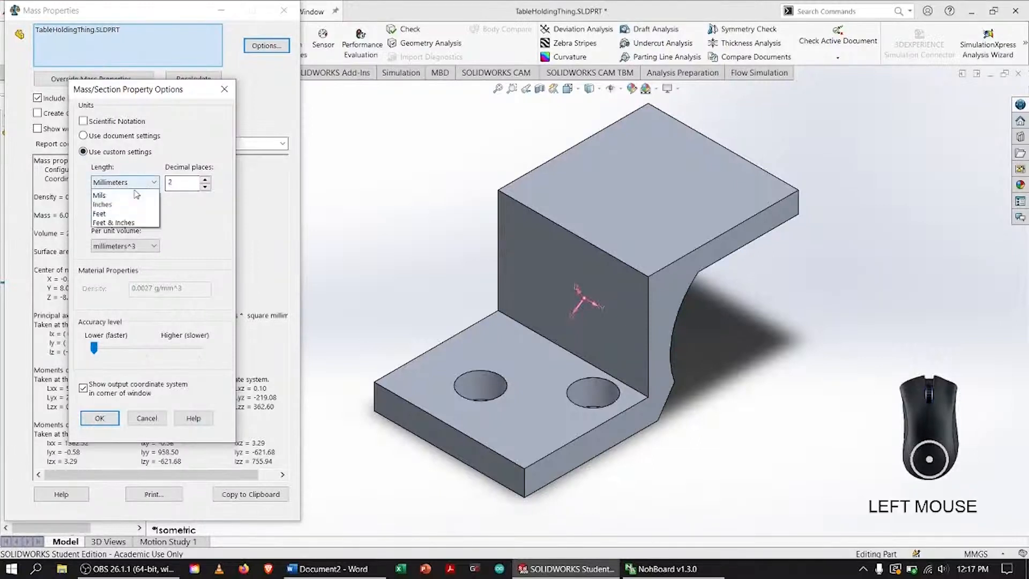
pyautogui.click(122, 185)
pyautogui.click(129, 214)
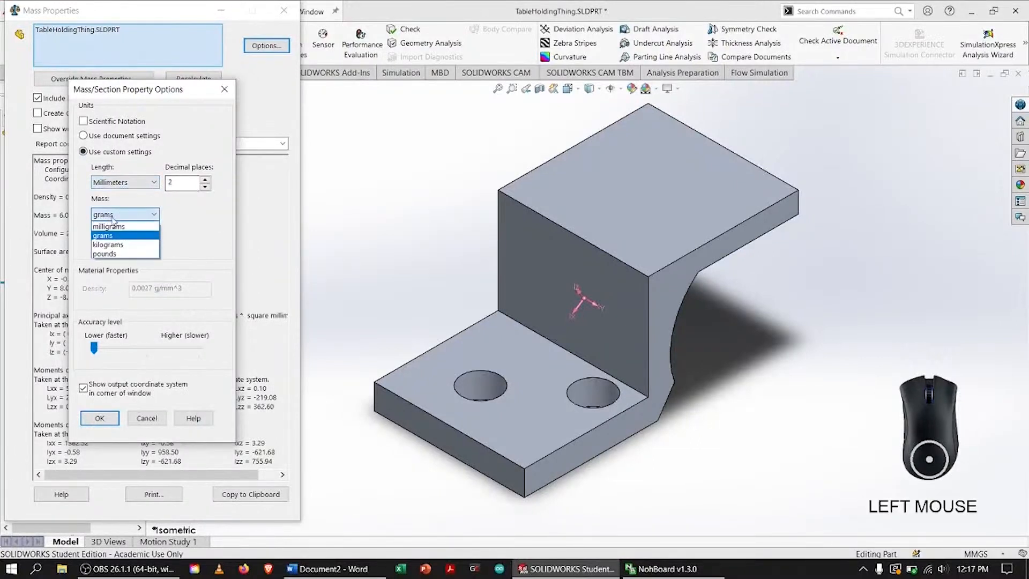
pyautogui.click(140, 245)
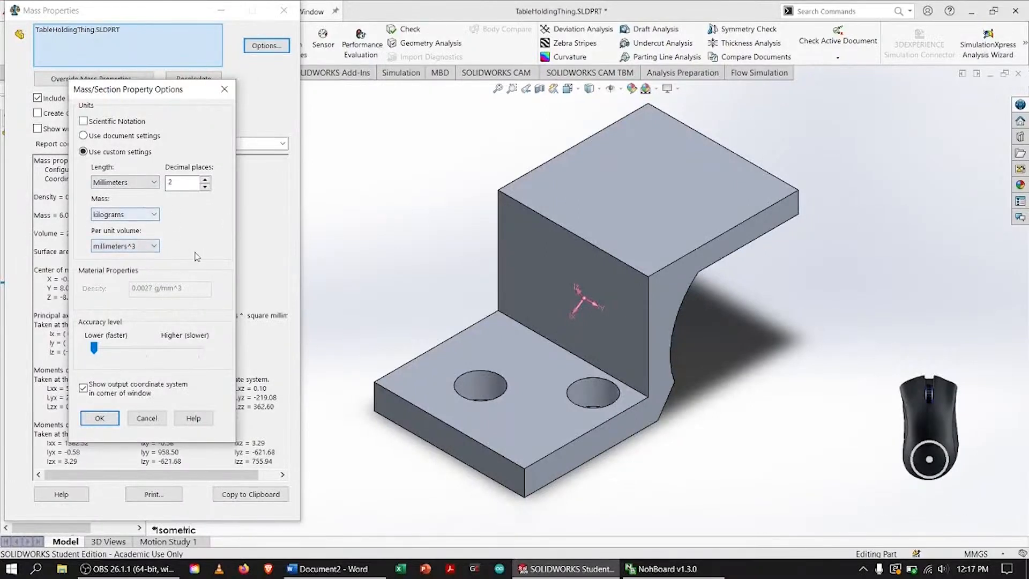
pyautogui.click(99, 418)
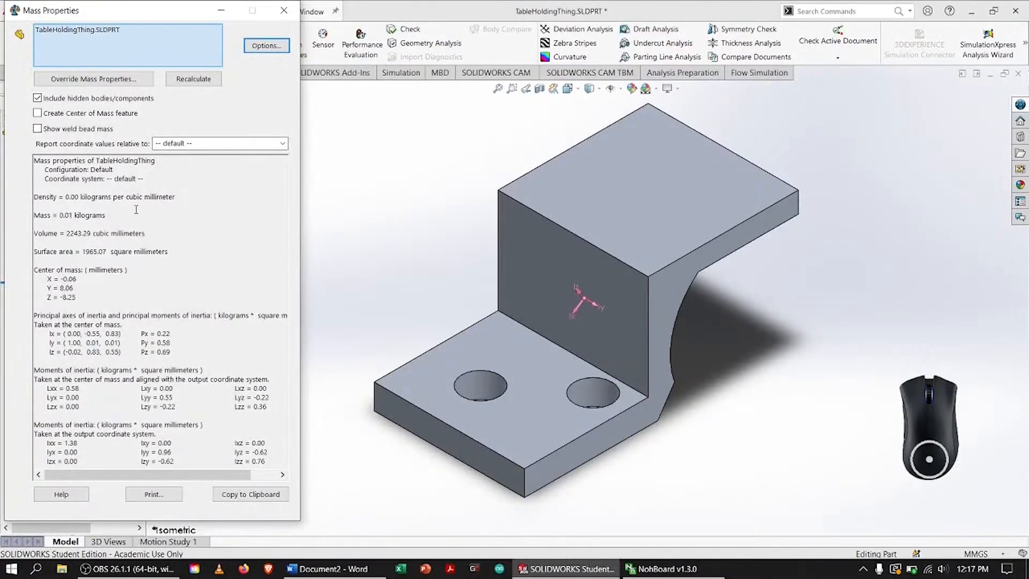
# Set the mass properties report to 8 decimal places and read the part's mass in kilograms.
pyautogui.click(275, 46)
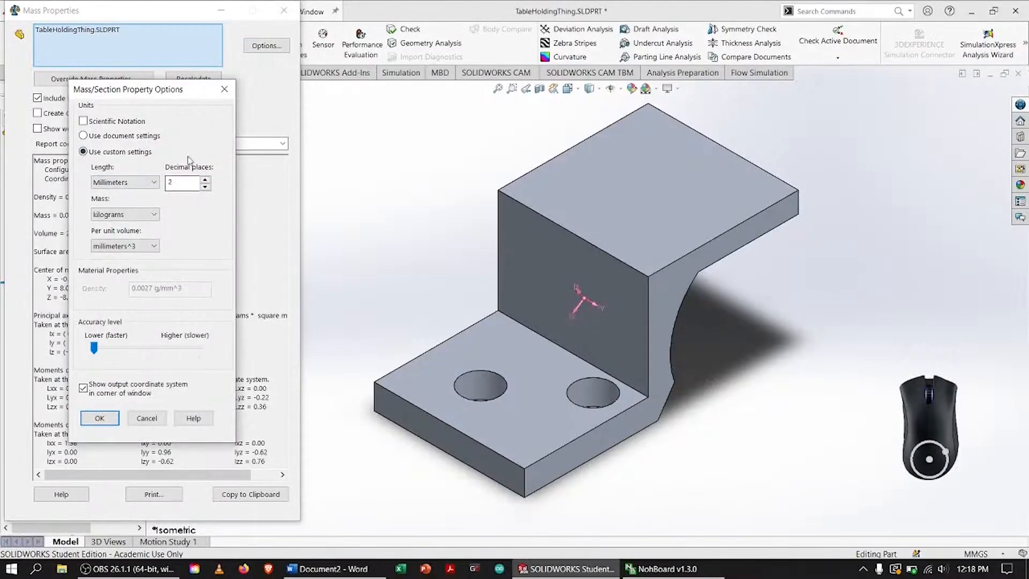
pyautogui.click(205, 180)
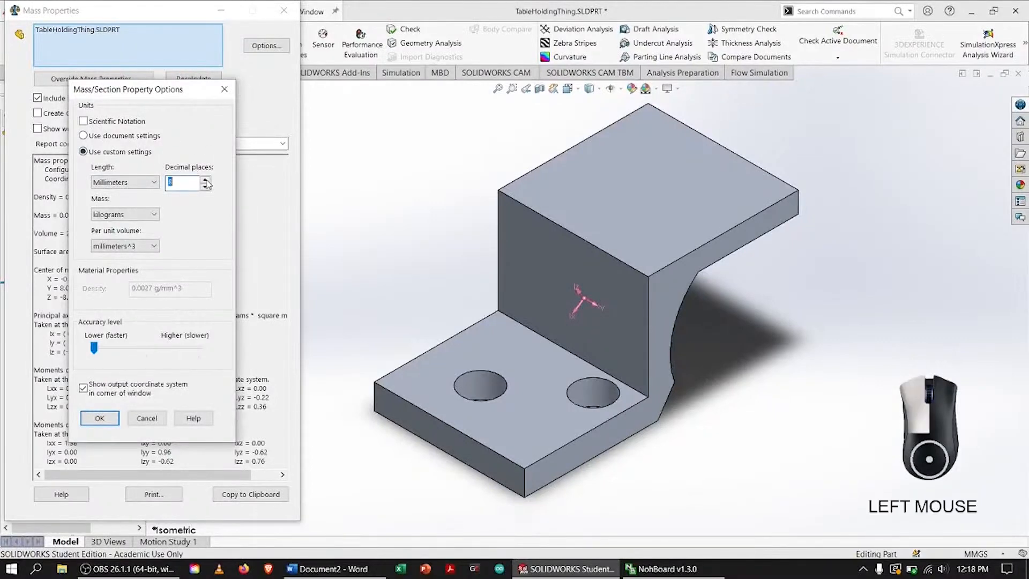
pyautogui.click(109, 417)
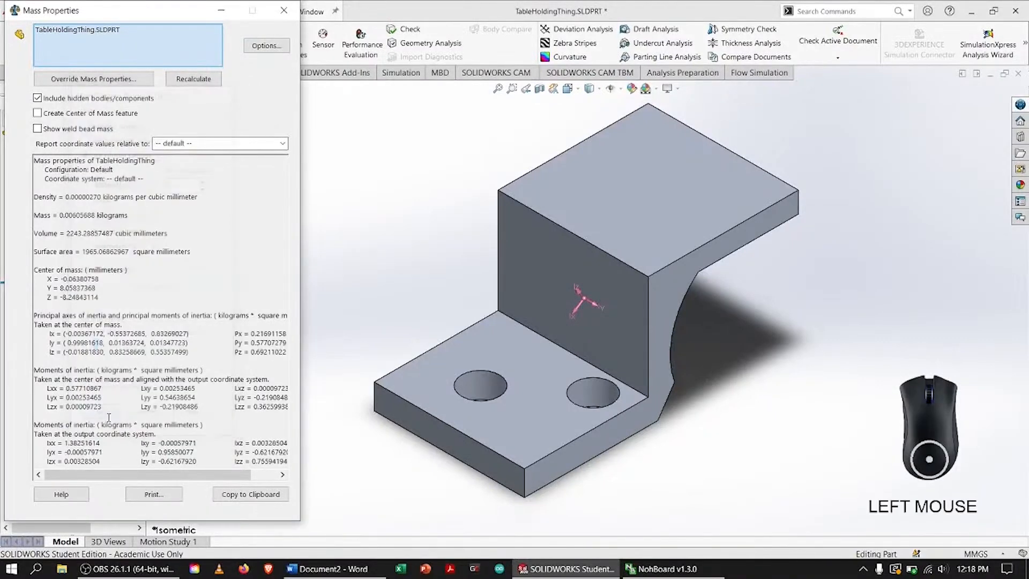
pyautogui.moveTo(55, 215); pyautogui.dragTo(3, 211)
pyautogui.click(170, 217)
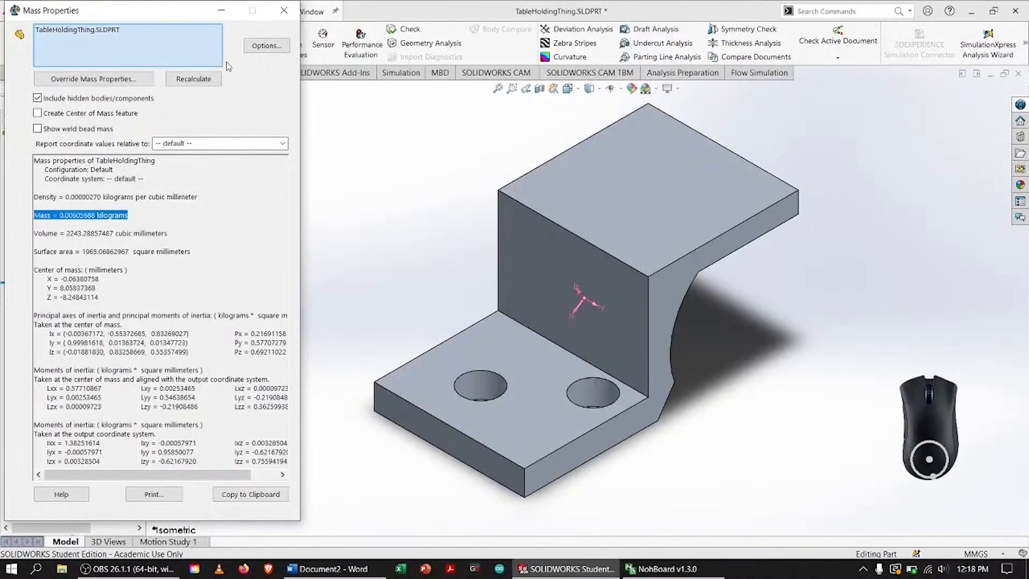
# Set the report's mass unit to grams with 2 decimal places and return it to the document settings.
pyautogui.click(257, 48)
pyautogui.click(138, 214)
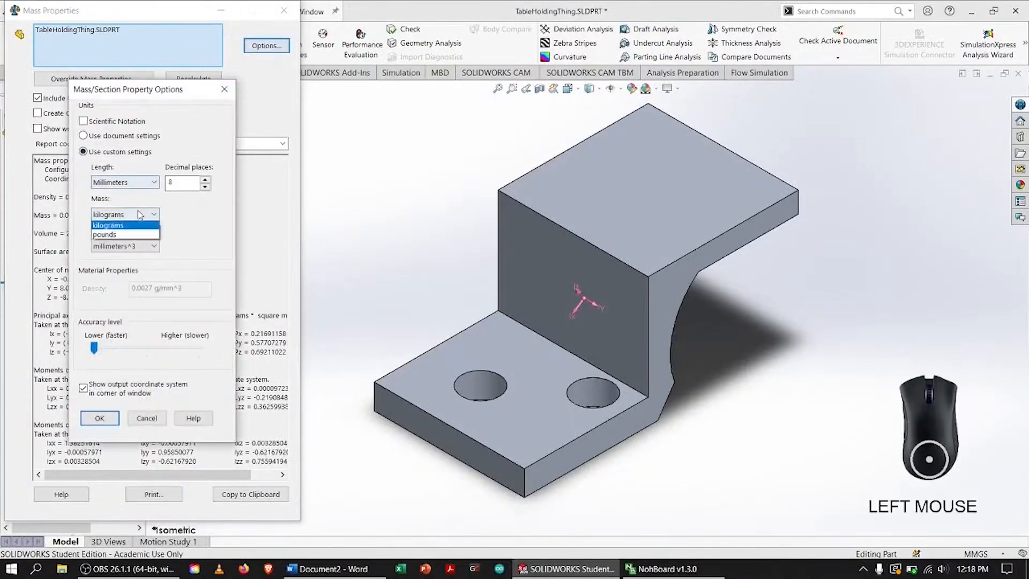
pyautogui.click(123, 234)
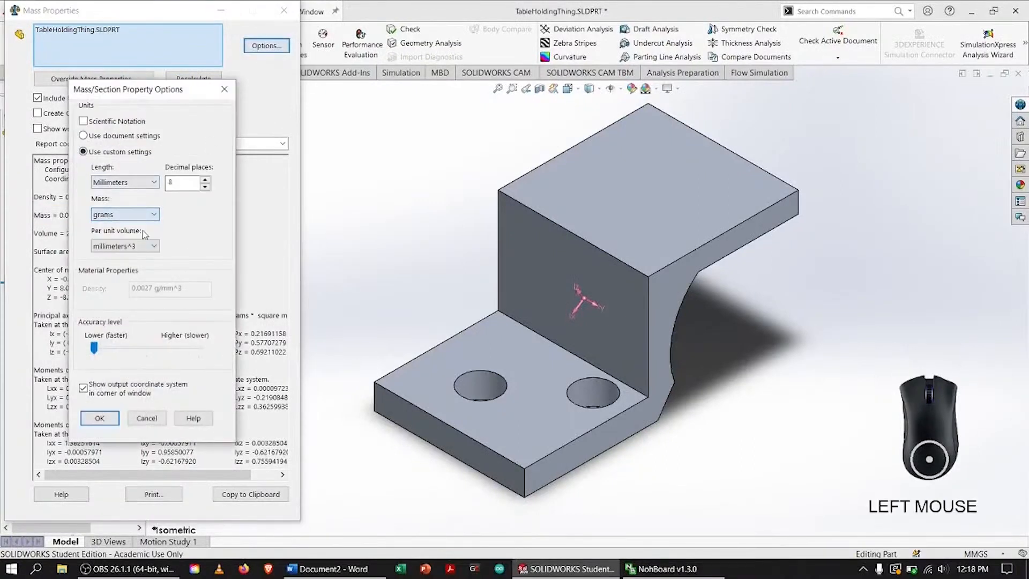
pyautogui.click(206, 187)
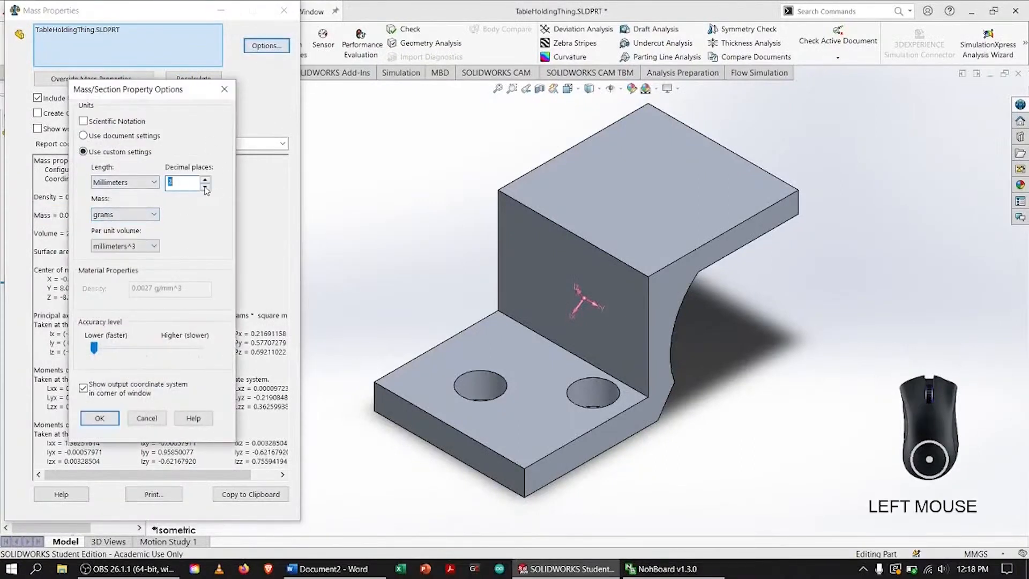
pyautogui.click(122, 137)
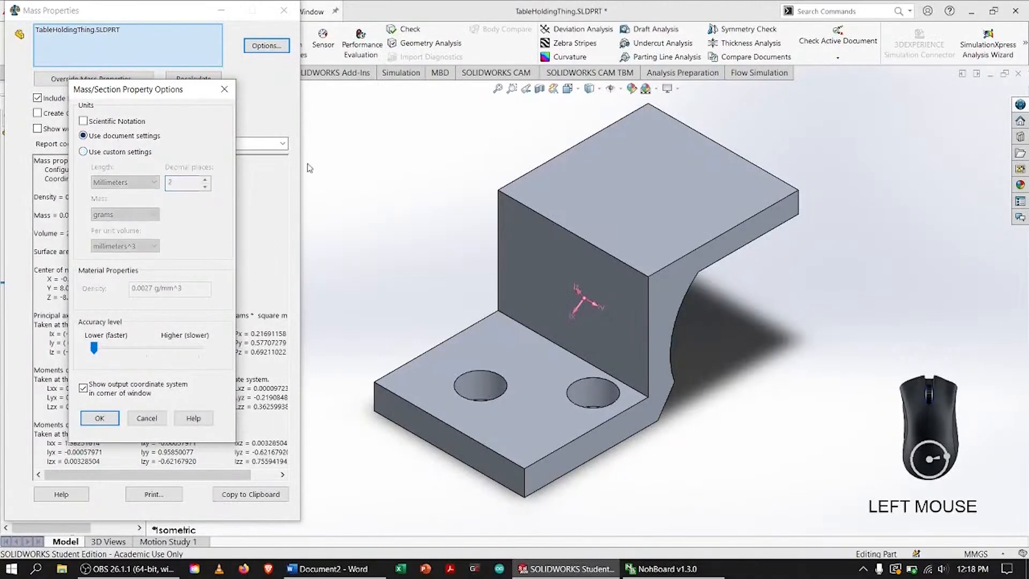
pyautogui.click(114, 418)
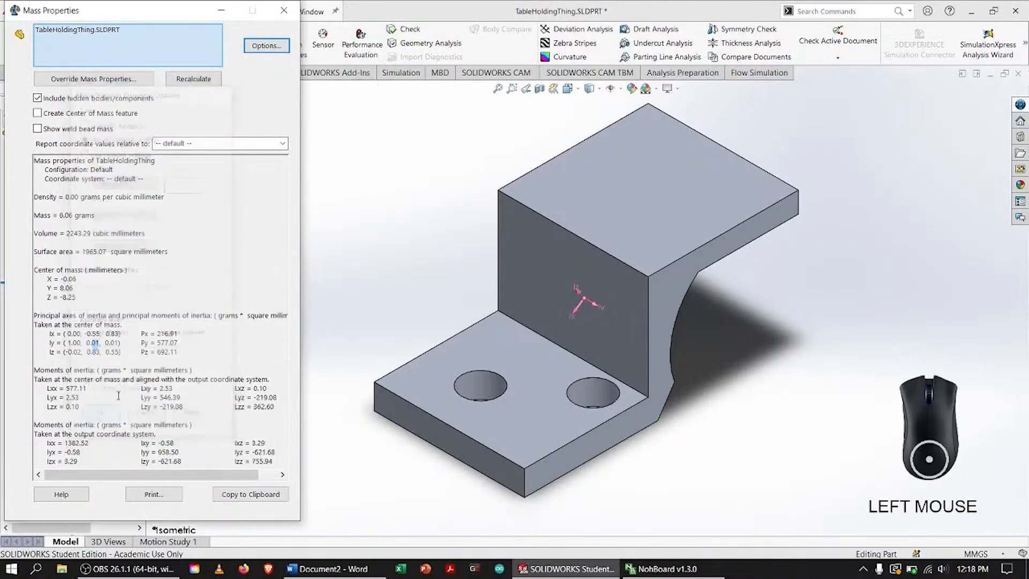
# Examine the part's mass and the X, Y and Z coordinates of its center of mass in the report.
pyautogui.moveTo(34, 207)
pyautogui.mouseDown()
pyautogui.moveTo(124, 212)
pyautogui.moveTo(34, 216)
pyautogui.mouseUp()
pyautogui.click(115, 215)
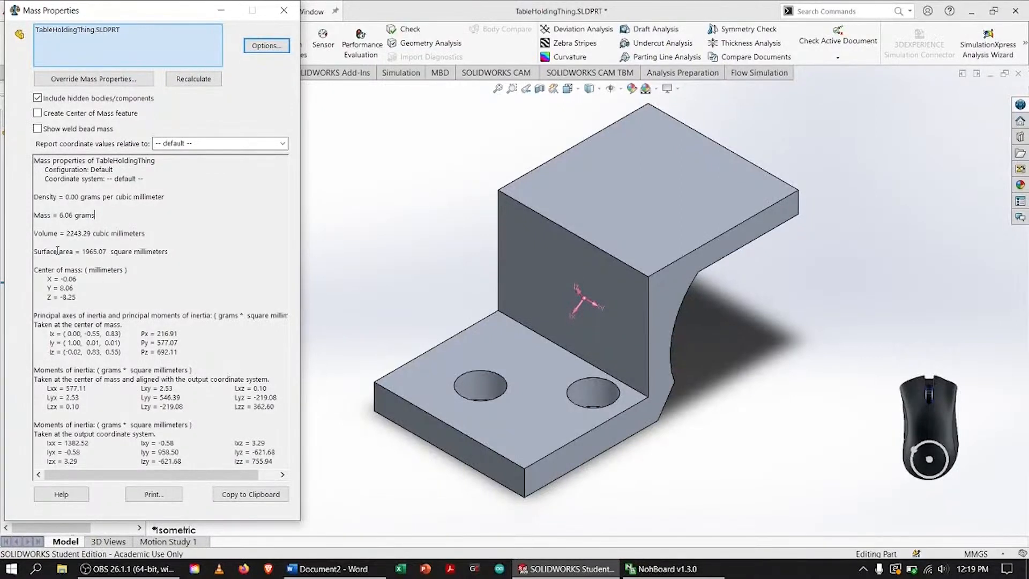
pyautogui.moveTo(99, 301); pyautogui.dragTo(34, 270)
pyautogui.click(114, 297)
pyautogui.moveTo(102, 301); pyautogui.dragTo(34, 252)
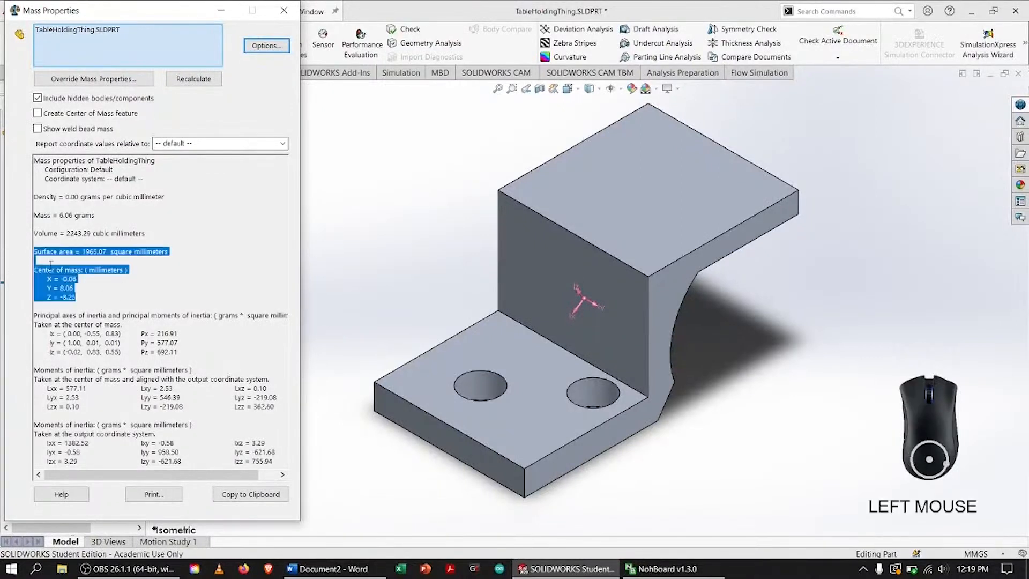
pyautogui.click(91, 279)
pyautogui.moveTo(102, 299); pyautogui.dragTo(35, 259)
pyautogui.click(86, 272)
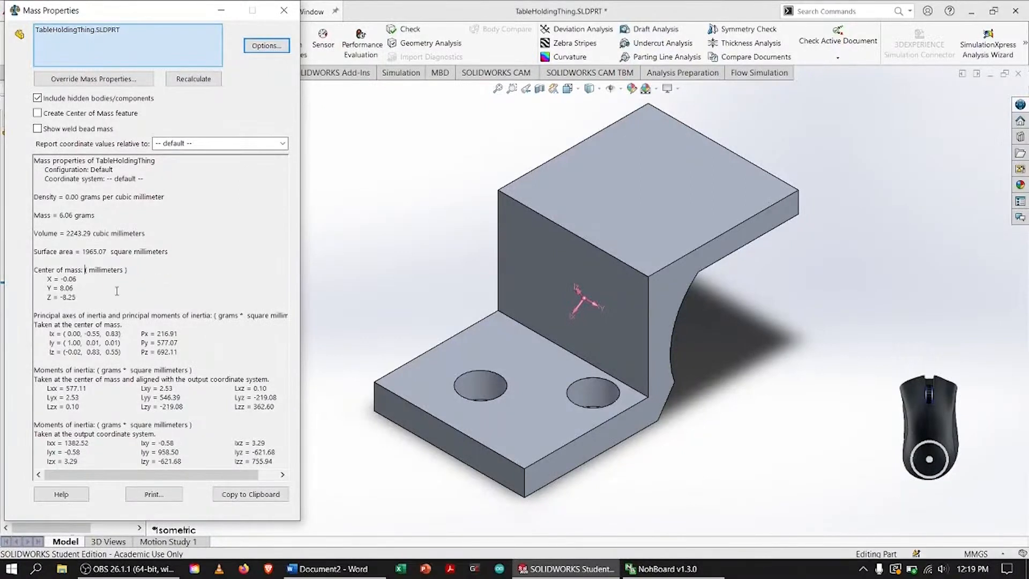
pyautogui.moveTo(111, 301); pyautogui.dragTo(8, 272)
pyautogui.click(103, 293)
pyautogui.click(60, 279)
# Check which coordinate systems the mass properties can be reported relative to, and close the report.
pyautogui.click(286, 144)
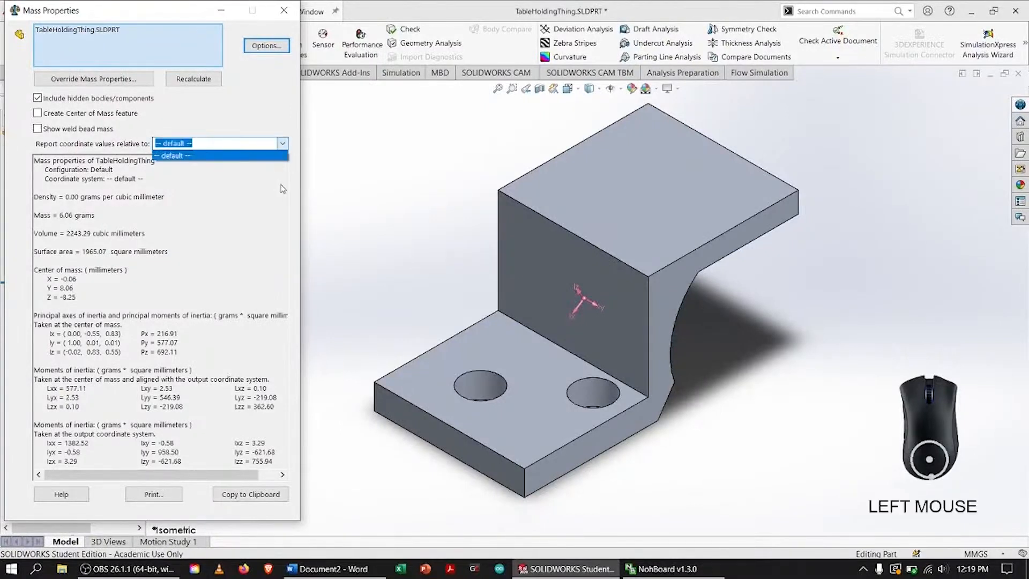
pyautogui.click(240, 118)
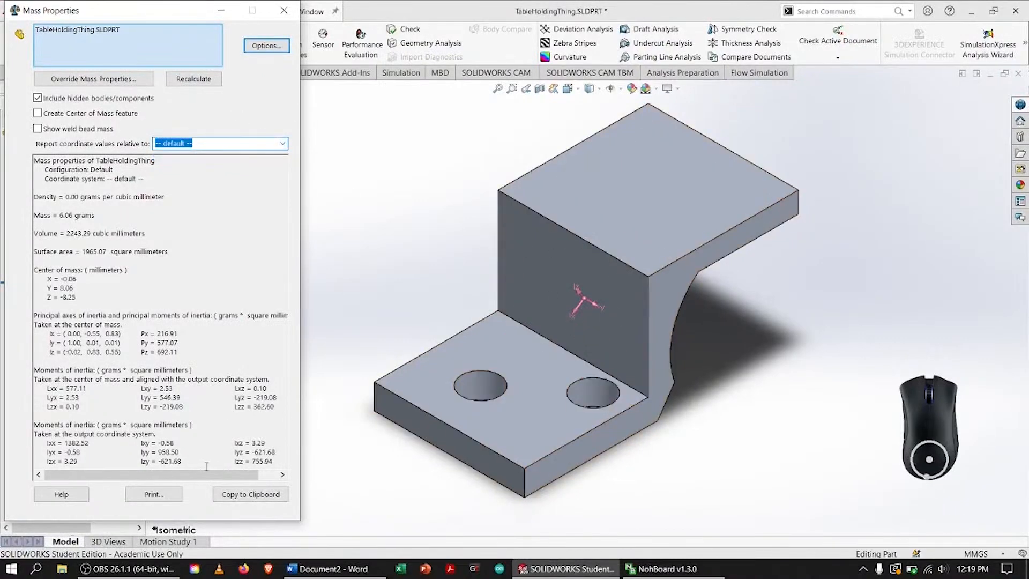
pyautogui.click(284, 11)
# Start a reference coordinate system with its origin at the corner vertex where the top face, vertical wall and side face meet.
pyautogui.click(23, 73)
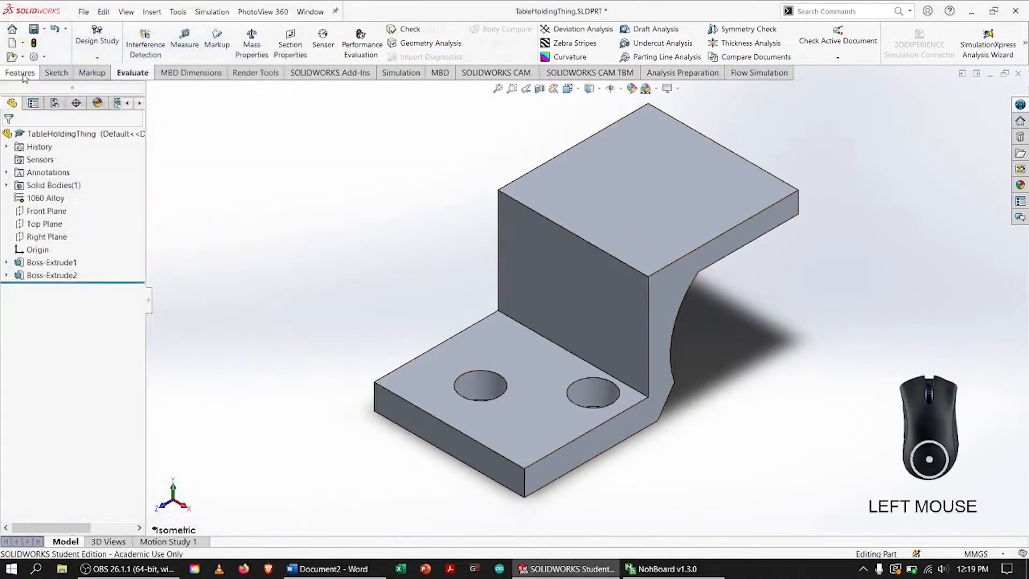
pyautogui.click(597, 44)
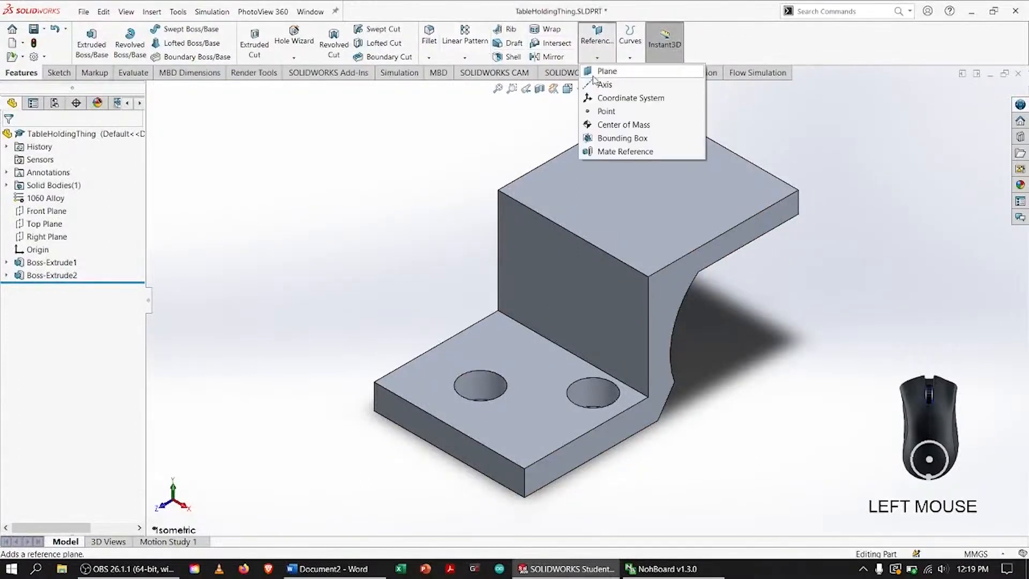
pyautogui.click(667, 98)
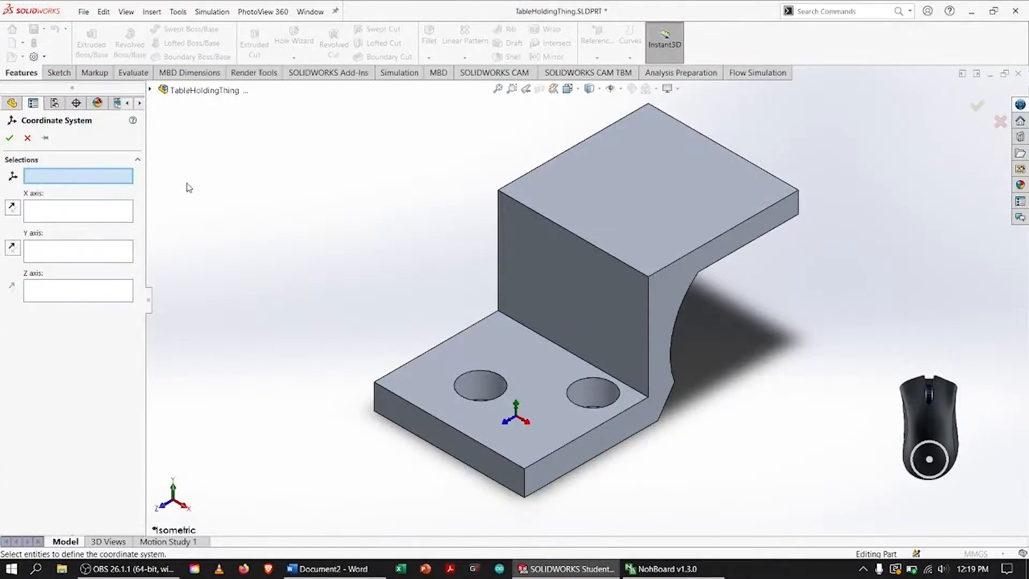
pyautogui.click(650, 278)
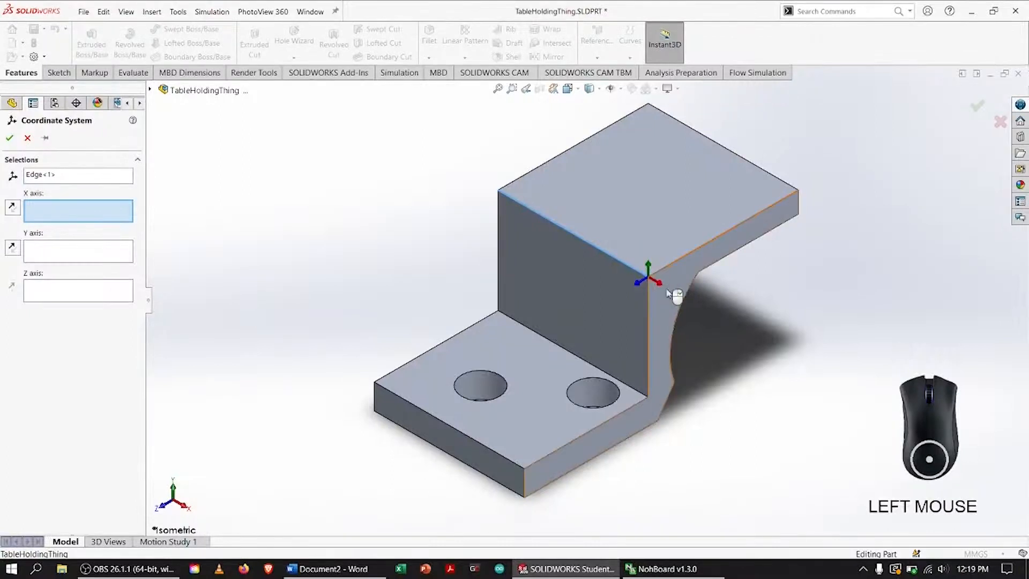
pyautogui.click(80, 182)
pyautogui.rightClick(81, 182)
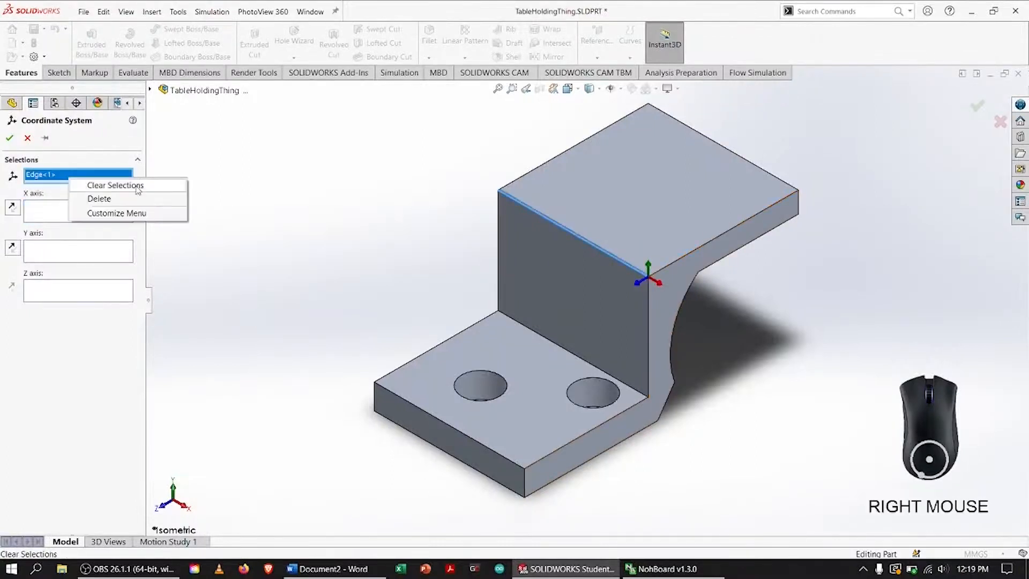
pyautogui.click(104, 185)
pyautogui.click(648, 279)
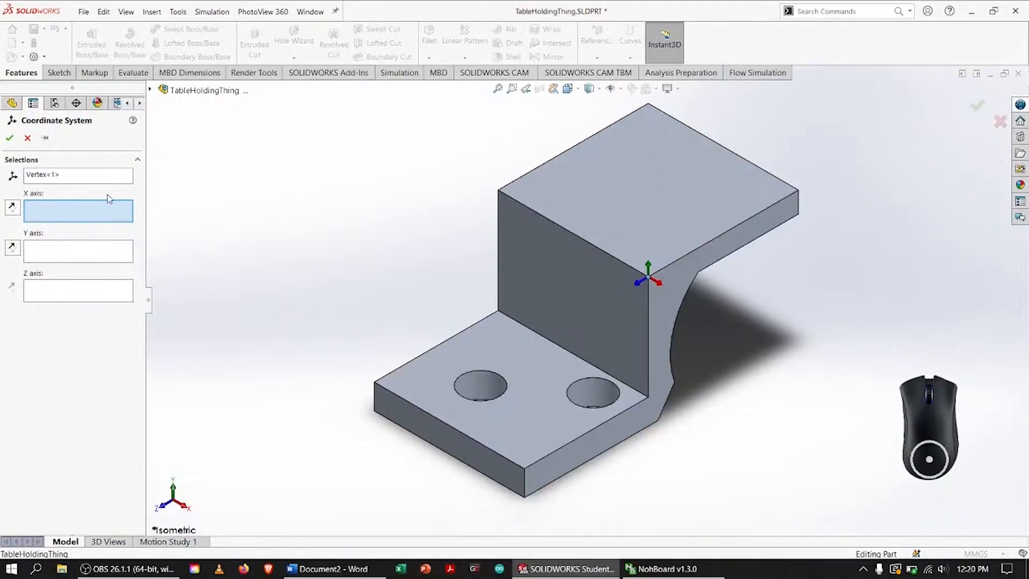
# Align the coordinate system's X axis with the vertical edge below the origin corner and flip it to point downward.
pyautogui.click(649, 322)
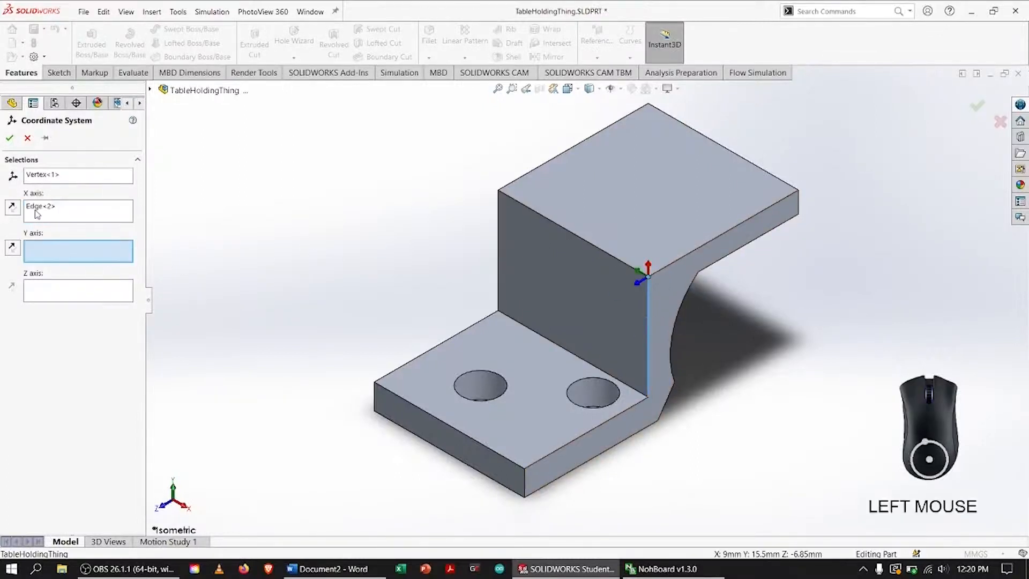
pyautogui.click(16, 209)
pyautogui.click(17, 208)
pyautogui.click(16, 209)
pyautogui.click(17, 208)
pyautogui.click(17, 208)
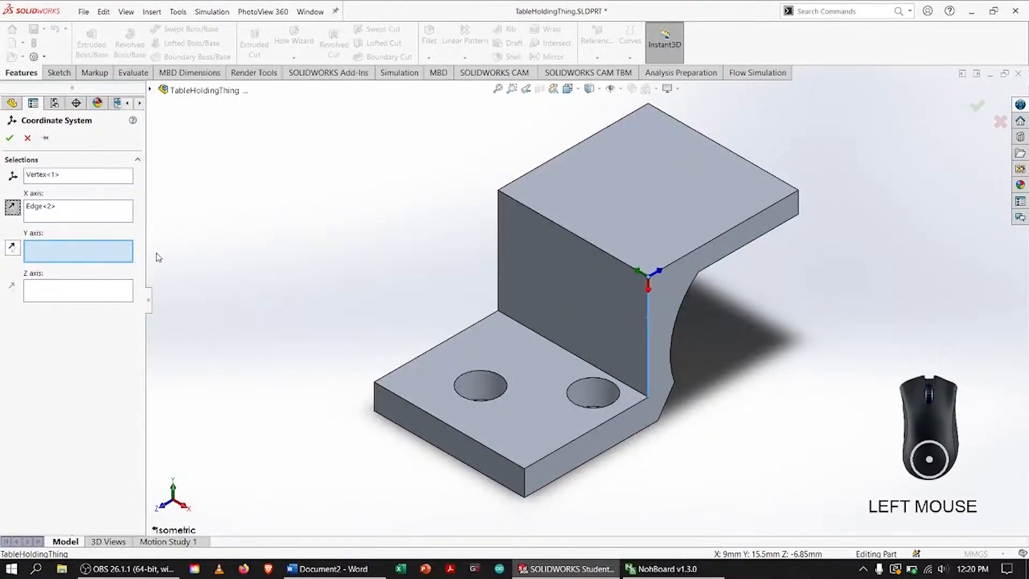
# Align the Y axis with the top face's side edge, reversed, and the Z axis with its front edge, and create the coordinate system.
pyautogui.click(701, 249)
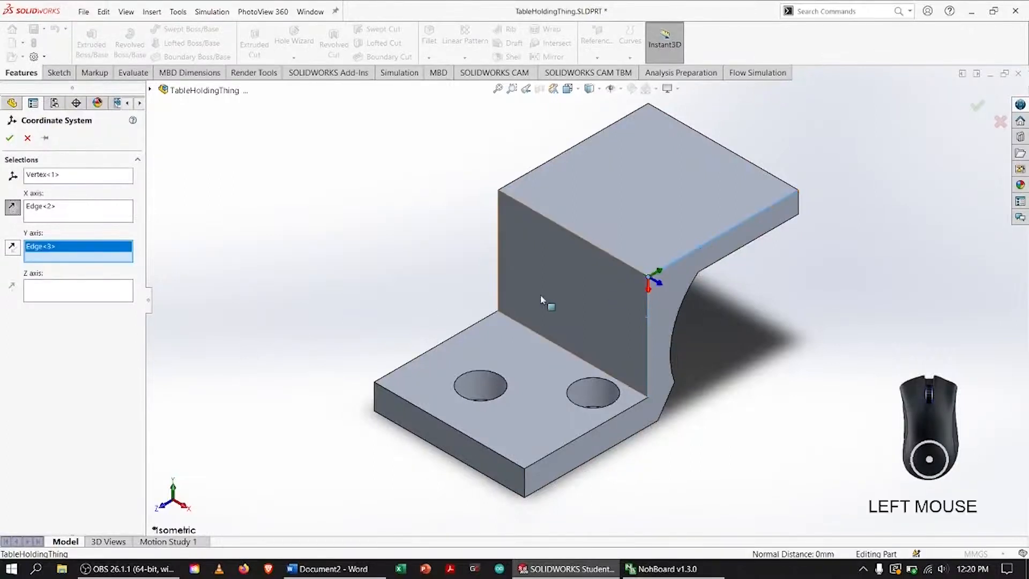
pyautogui.click(12, 247)
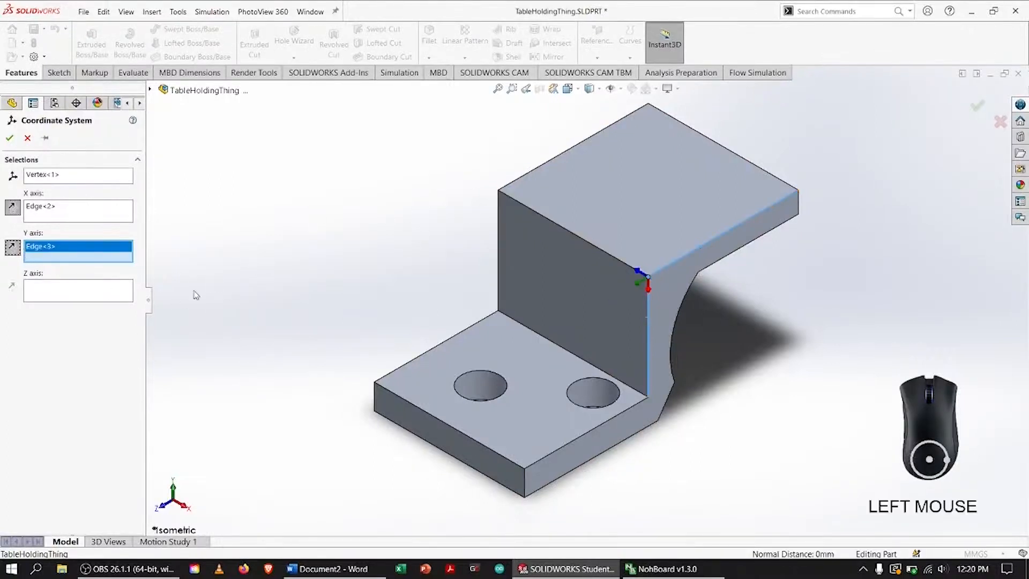
pyautogui.click(99, 292)
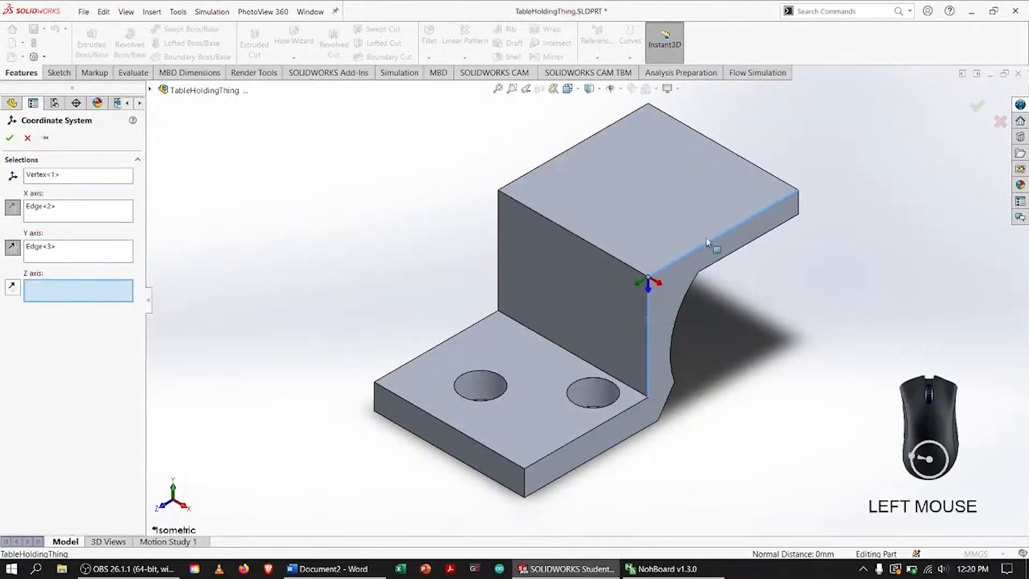
pyautogui.click(635, 269)
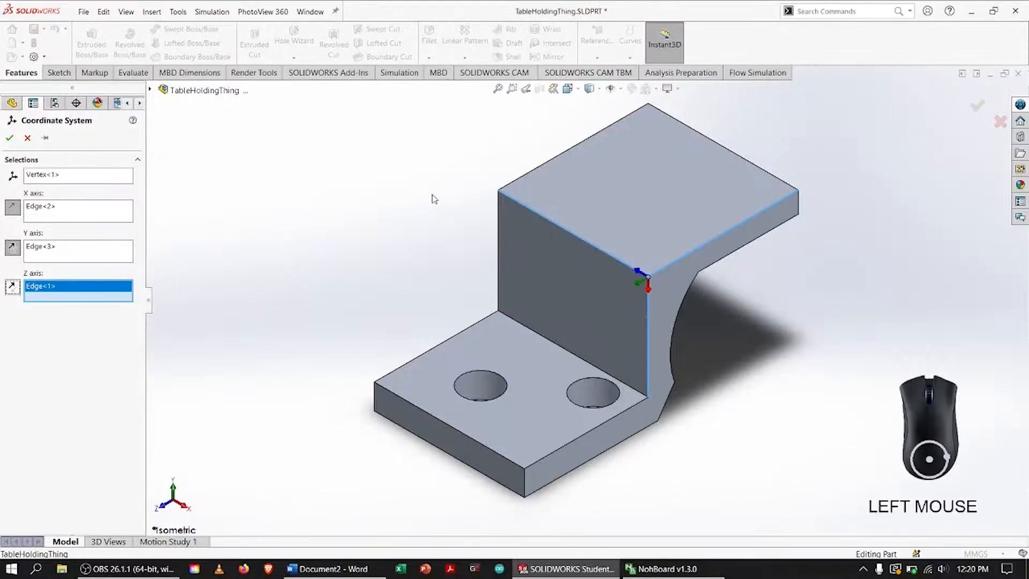
pyautogui.click(10, 138)
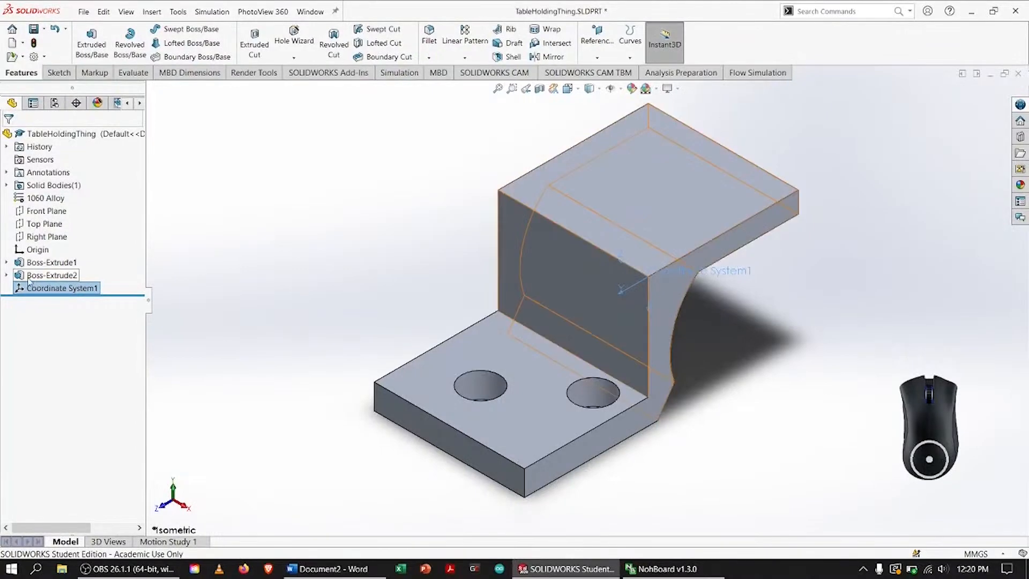
# Report the part's mass properties relative to Coordinate System1 and examine the center of mass coordinates.
pyautogui.click(132, 72)
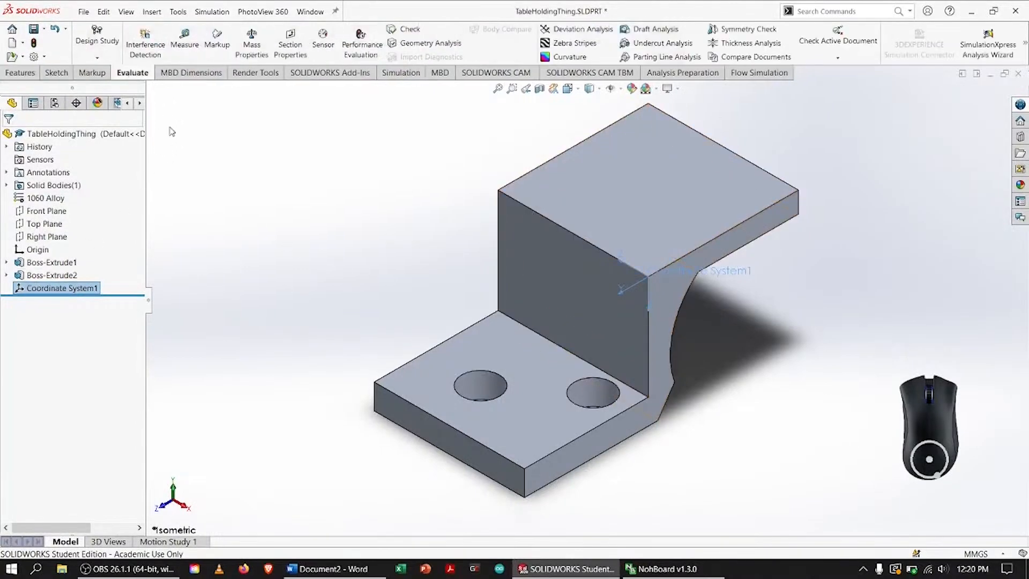
pyautogui.click(251, 43)
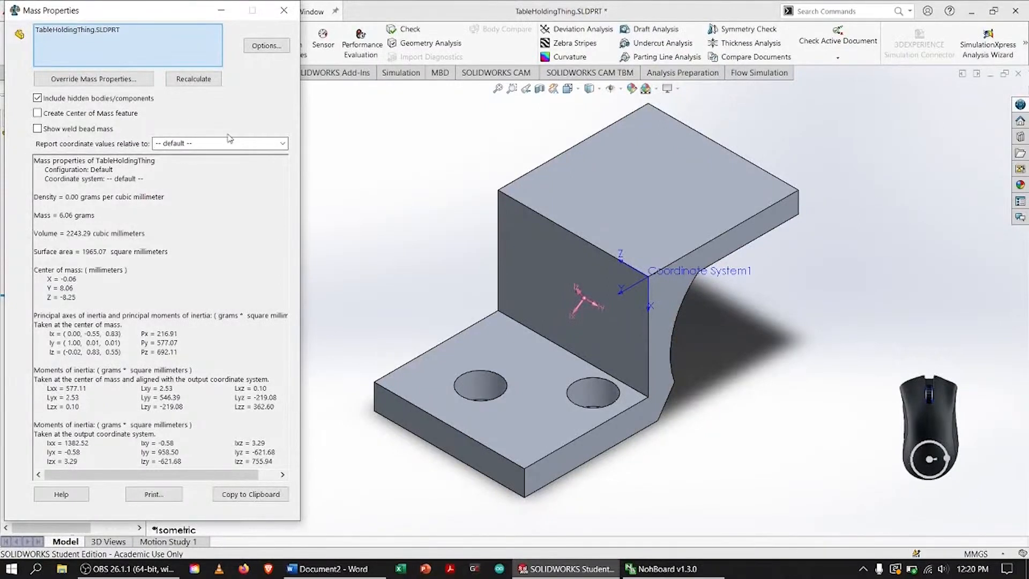
pyautogui.click(283, 143)
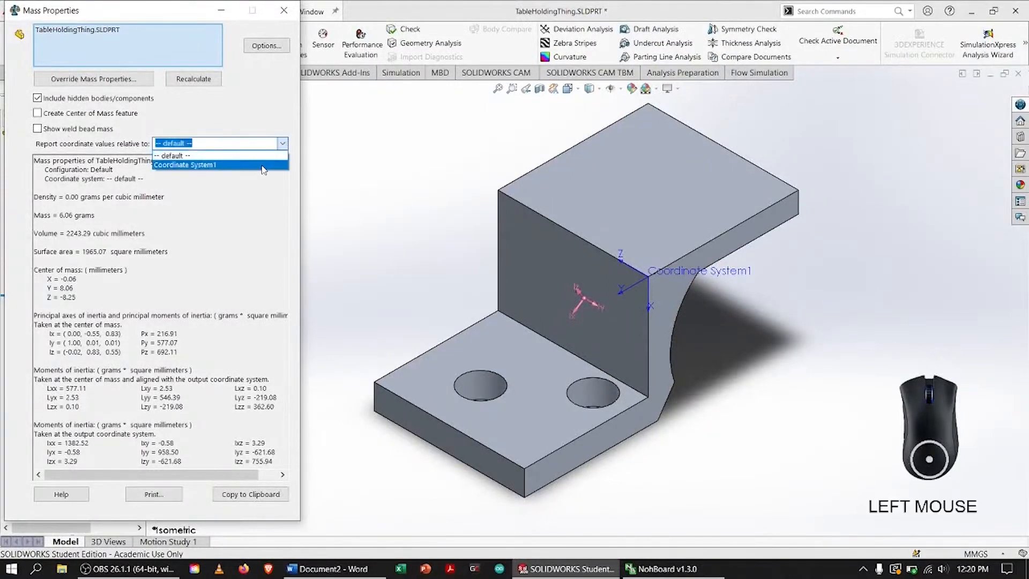
pyautogui.click(263, 165)
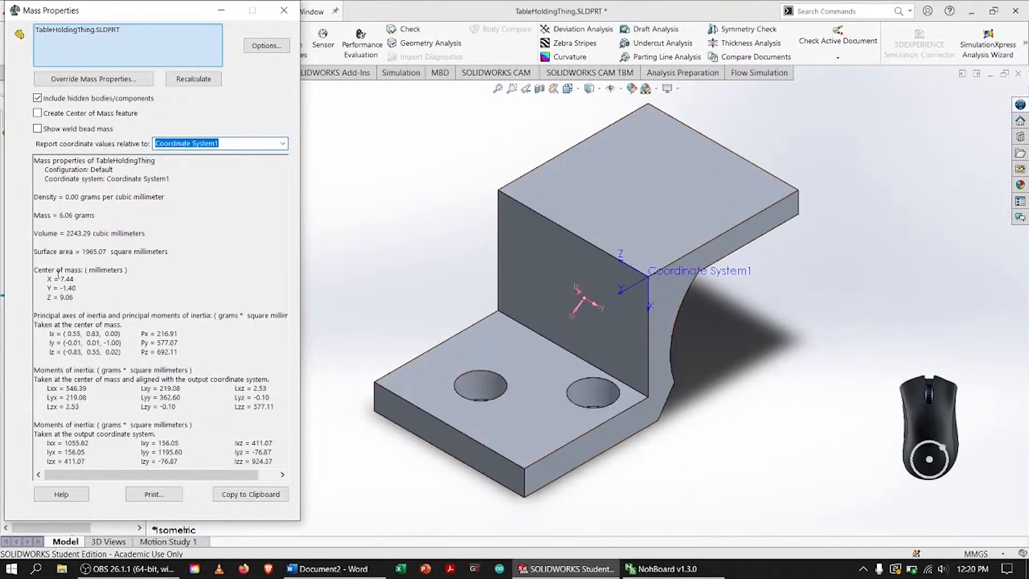
pyautogui.moveTo(91, 279); pyautogui.dragTo(160, 290)
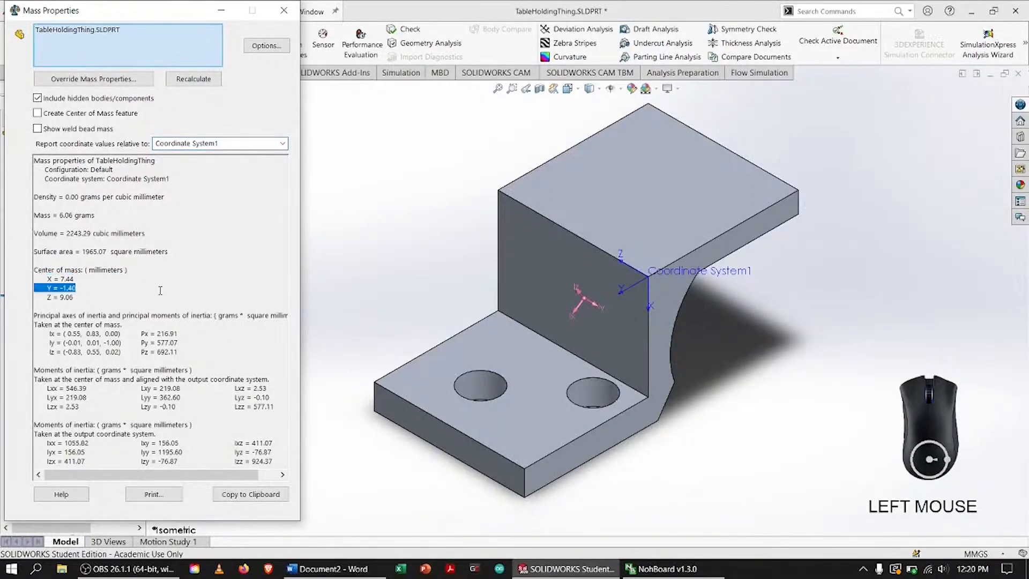
# Return the mass properties report to the default coordinate system, review it, and close the report.
pyautogui.click(235, 143)
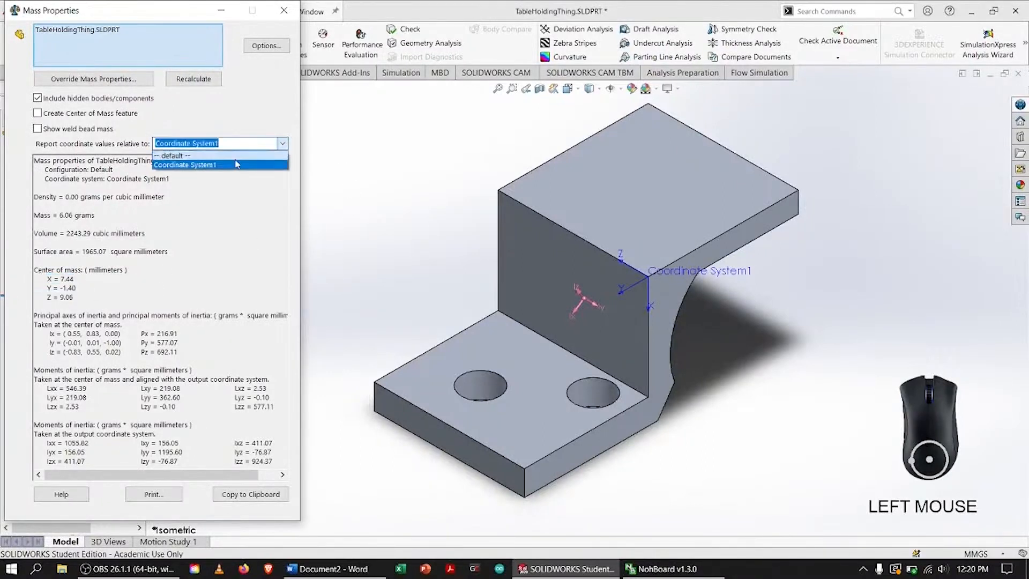
pyautogui.click(235, 156)
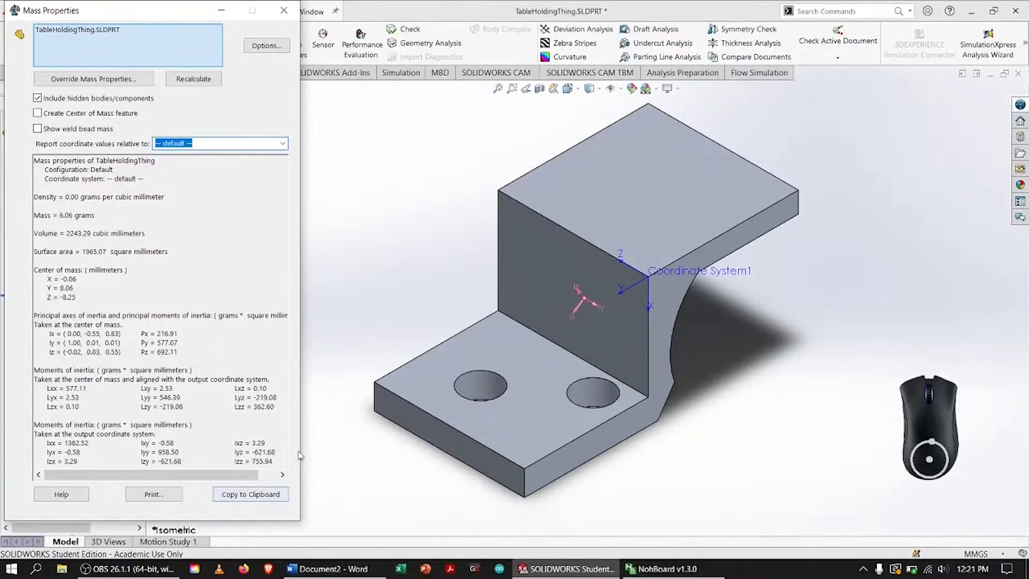
pyautogui.click(284, 11)
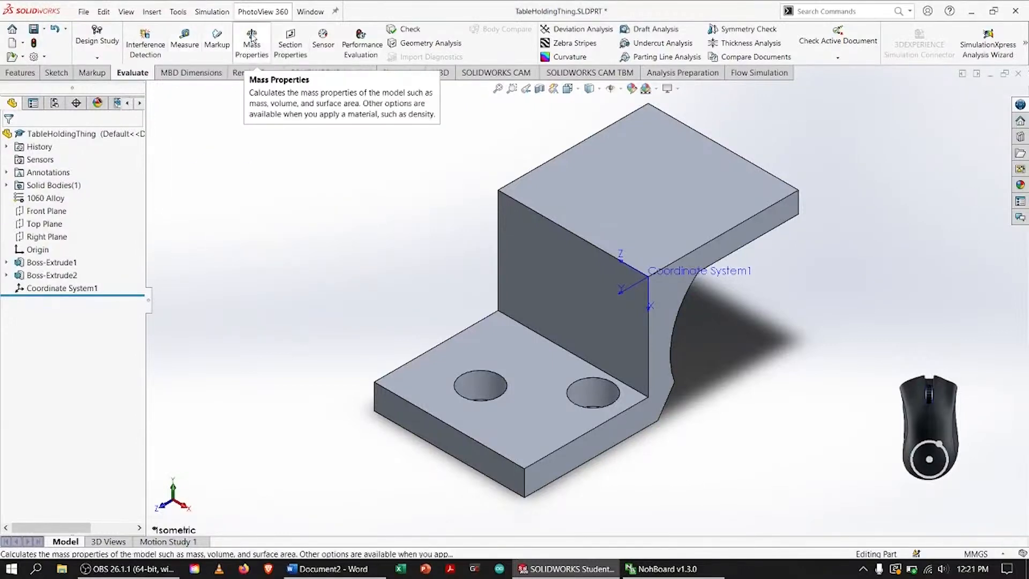
# Measure the distance between the part's top face and the underside of its base plate, and clear the selections.
pyautogui.click(184, 38)
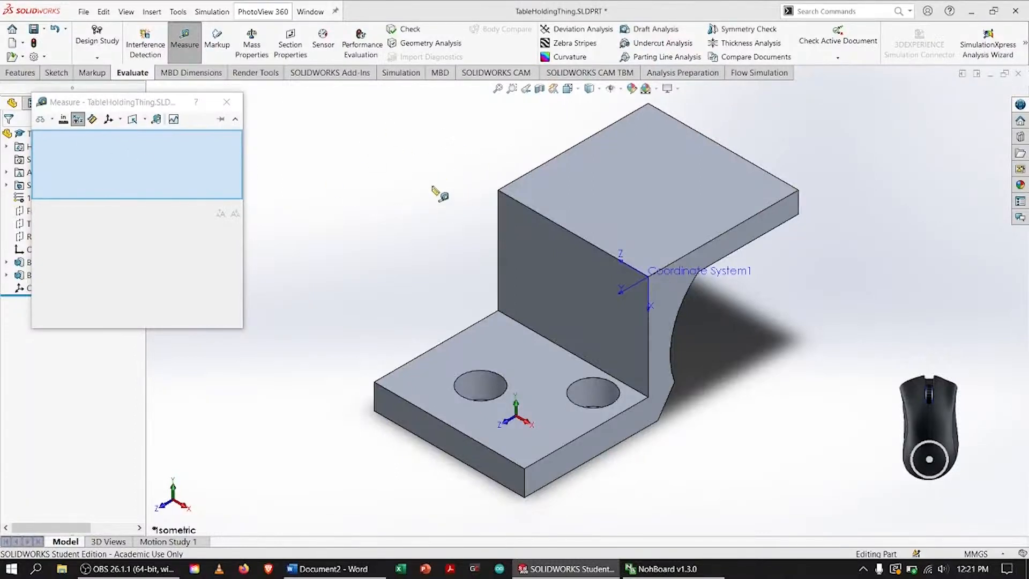
pyautogui.click(648, 170)
pyautogui.moveTo(759, 402); pyautogui.dragTo(605, 448, button='middle')
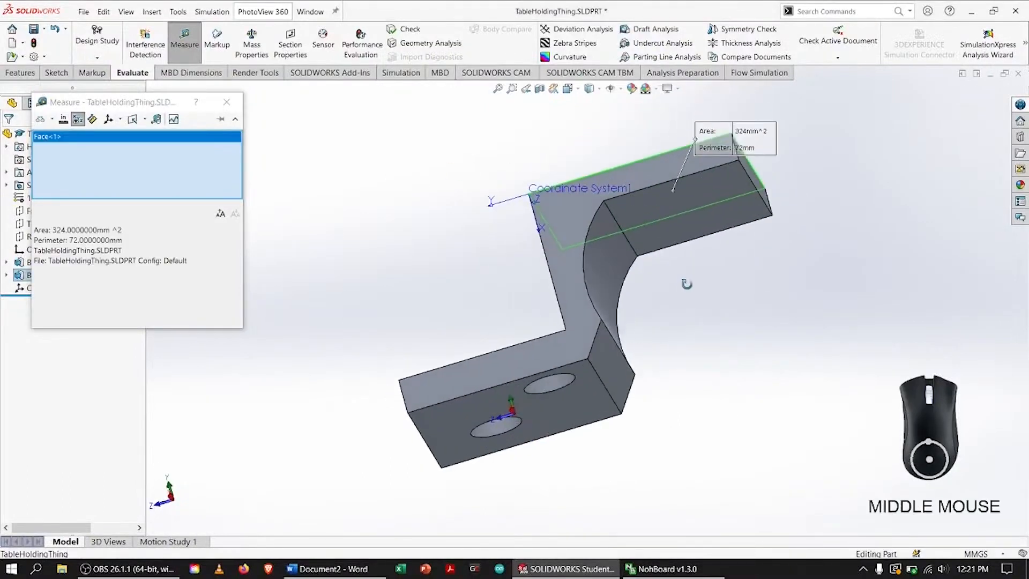
pyautogui.click(571, 421)
pyautogui.moveTo(727, 367); pyautogui.dragTo(765, 347, button='middle')
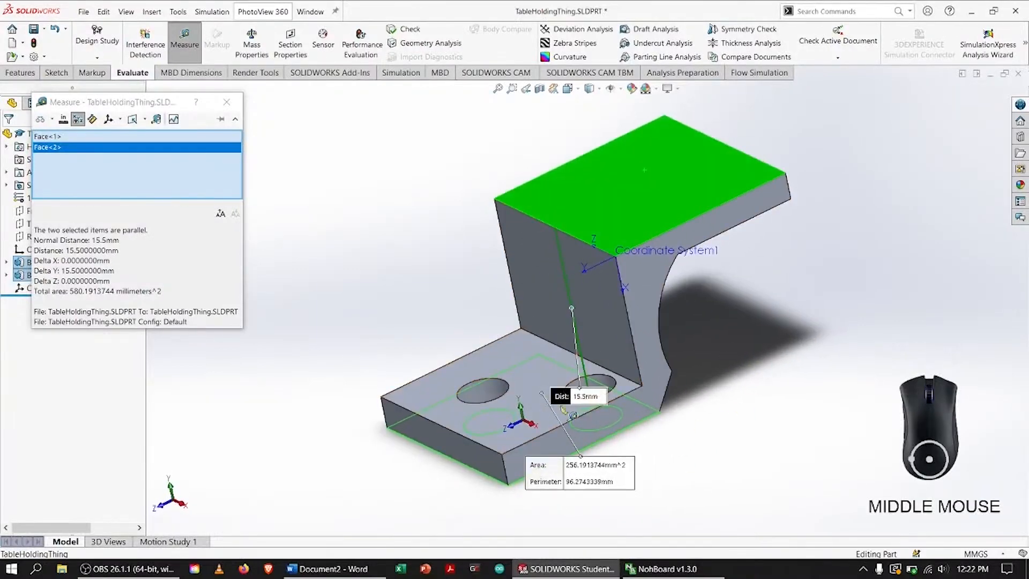
pyautogui.moveTo(828, 394); pyautogui.dragTo(795, 354, button='middle')
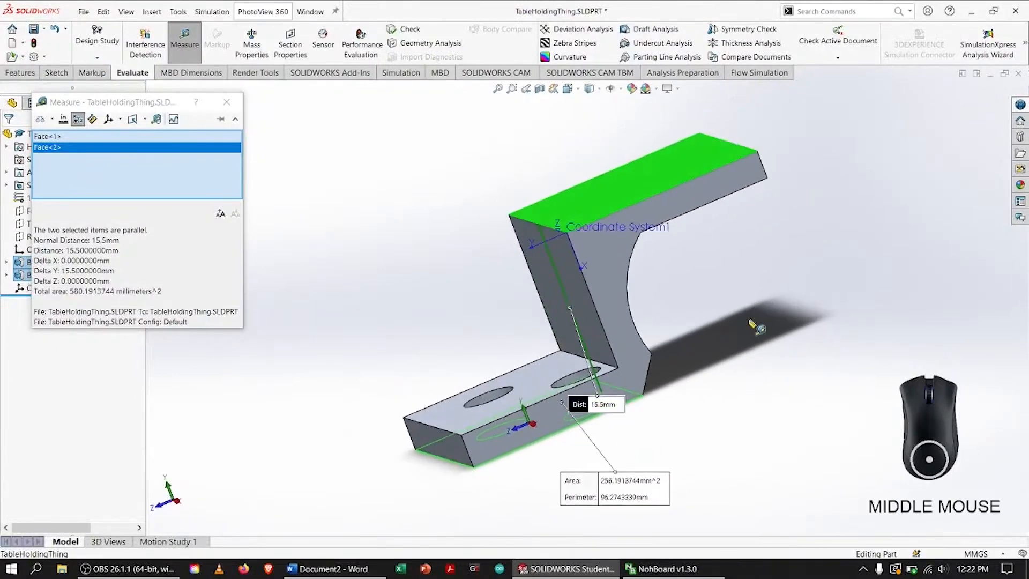
pyautogui.rightClick(119, 144)
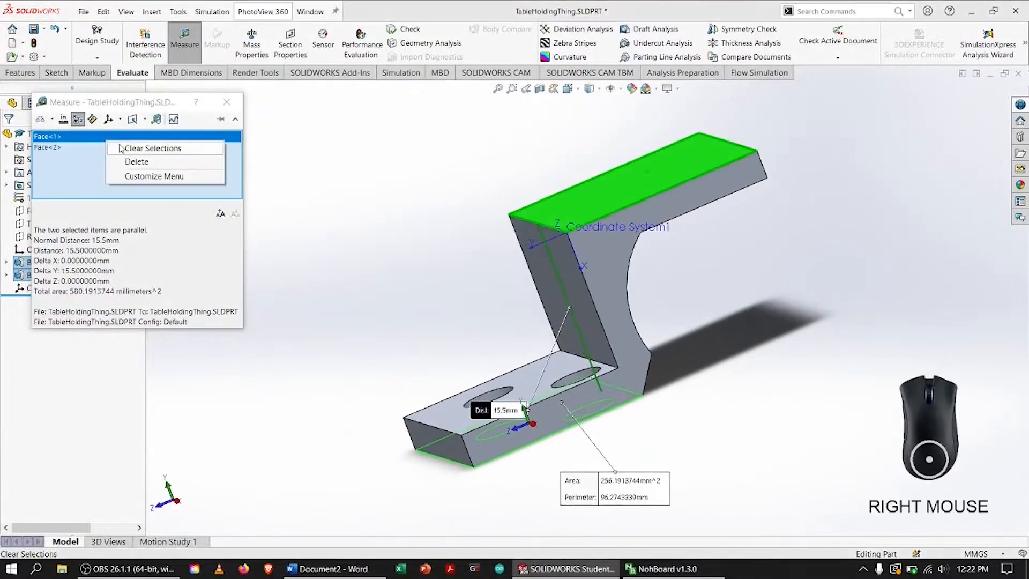
pyautogui.click(154, 146)
# Measure the distance between the overhang's far top edge and the base plate's front upper edge, and clear the selections.
pyautogui.moveTo(786, 185); pyautogui.dragTo(867, 184, button='middle')
pyautogui.click(690, 174)
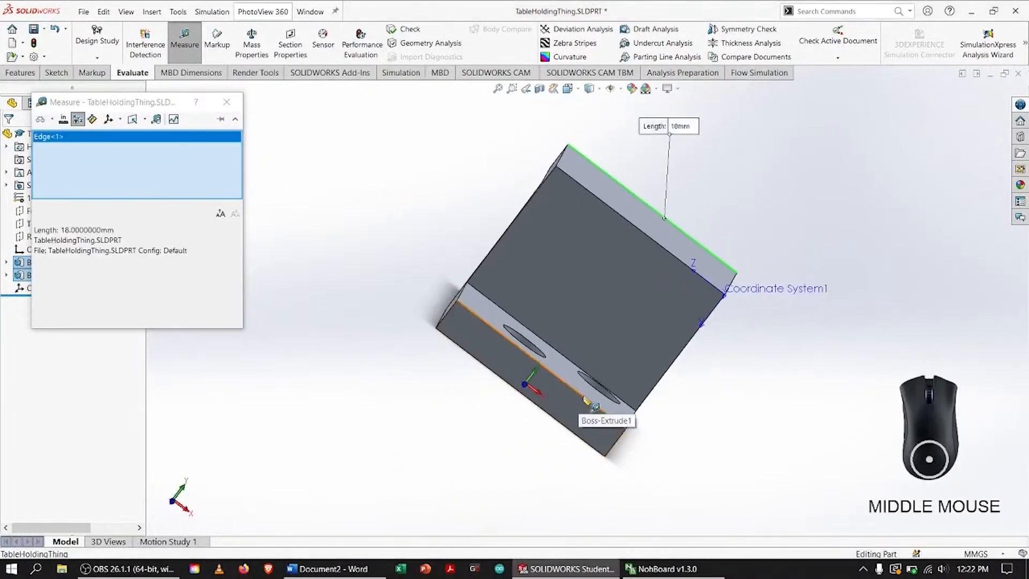
pyautogui.click(525, 408)
pyautogui.moveTo(525, 407); pyautogui.dragTo(667, 193, button='middle')
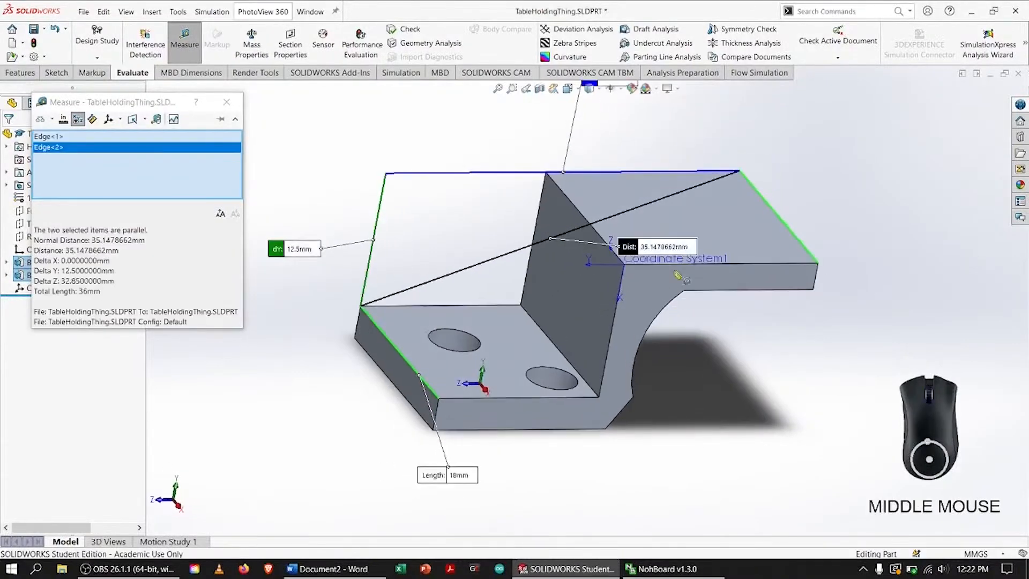
pyautogui.scroll(-3, 667, 193)
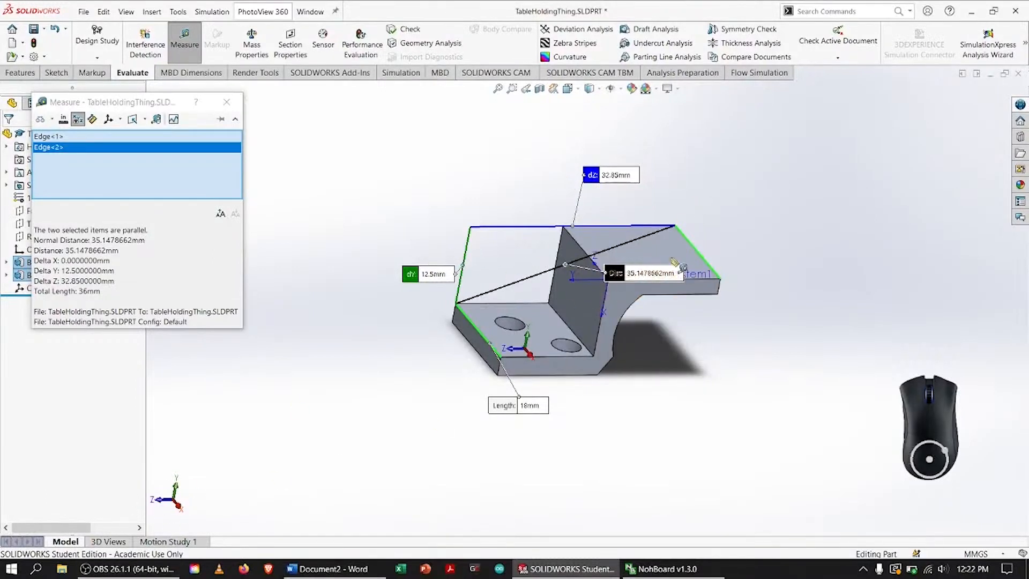
pyautogui.moveTo(576, 376); pyautogui.dragTo(523, 382, button='middle')
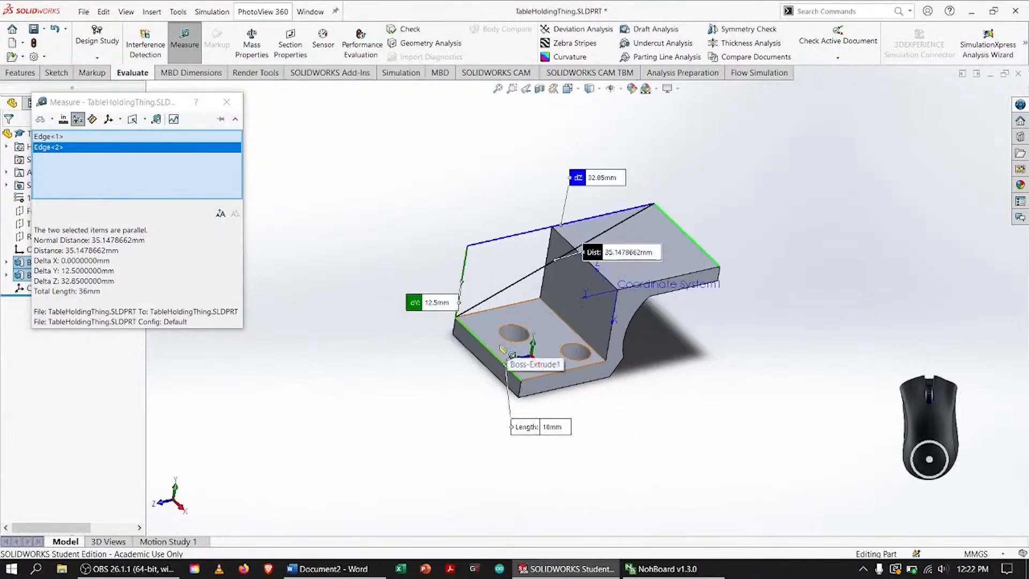
pyautogui.moveTo(768, 382); pyautogui.dragTo(723, 355, button='middle')
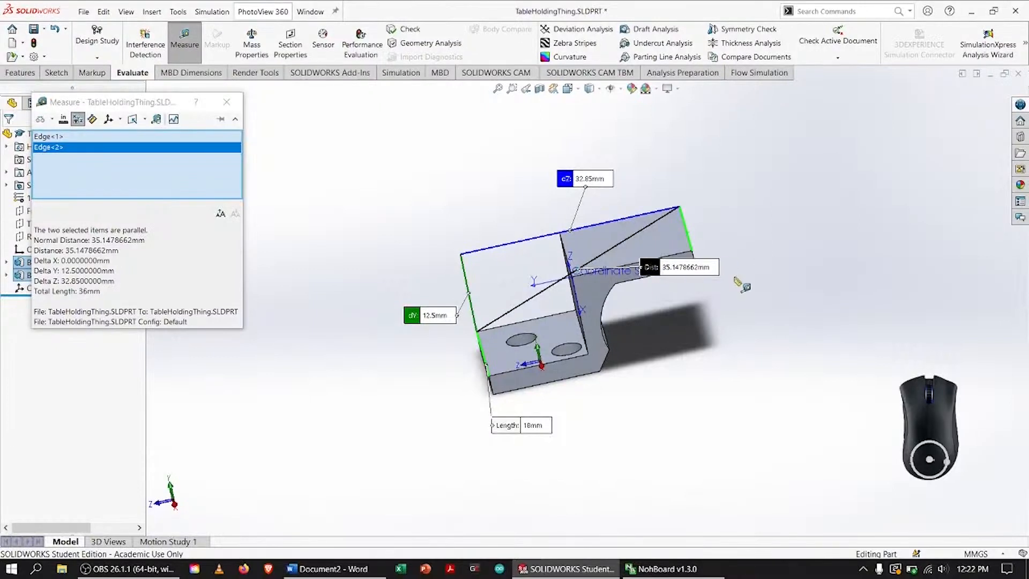
pyautogui.moveTo(716, 429); pyautogui.dragTo(678, 408, button='middle')
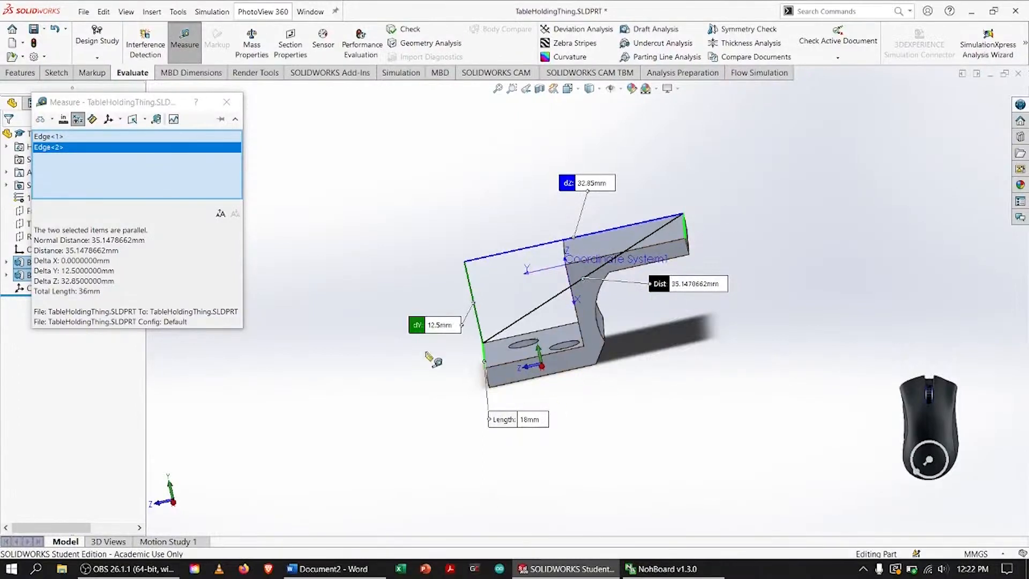
pyautogui.moveTo(813, 346); pyautogui.dragTo(826, 371, button='middle')
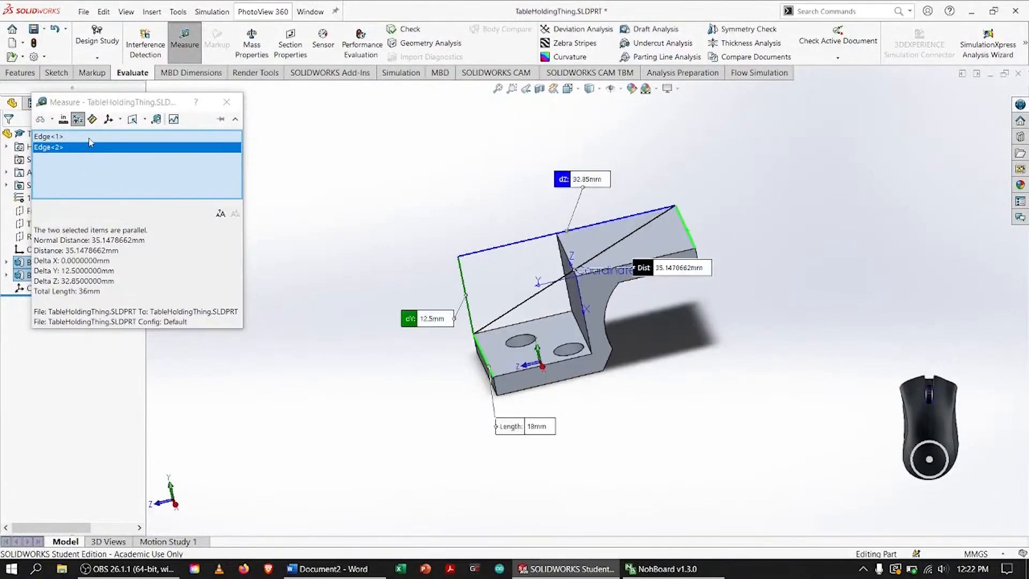
pyautogui.rightClick(110, 144)
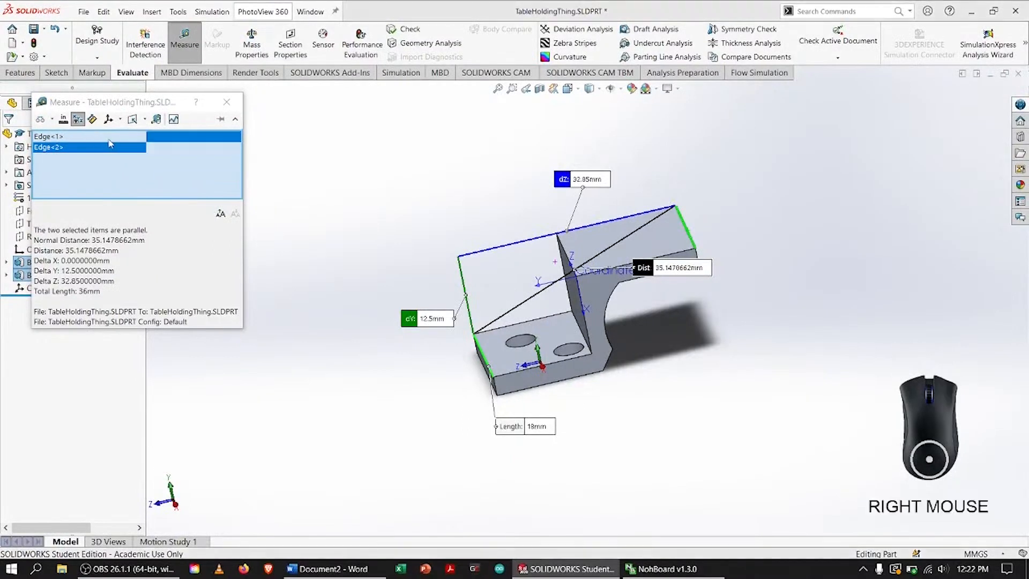
pyautogui.click(130, 147)
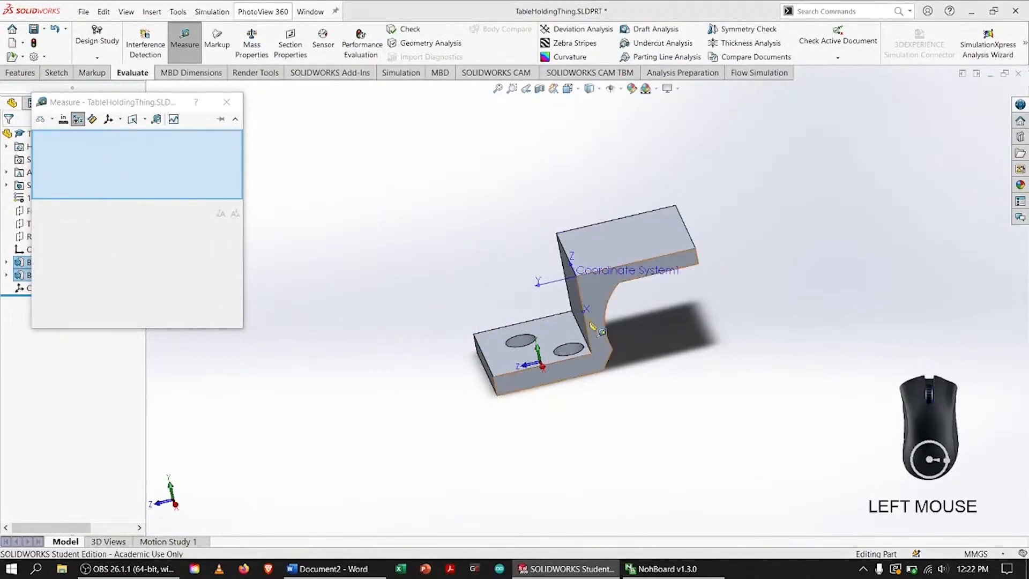
# Measure the diameter of the base plate hole farther from the upright wall using its top circular edge, and clear the selection.
pyautogui.moveTo(700, 365); pyautogui.dragTo(768, 381, button='middle')
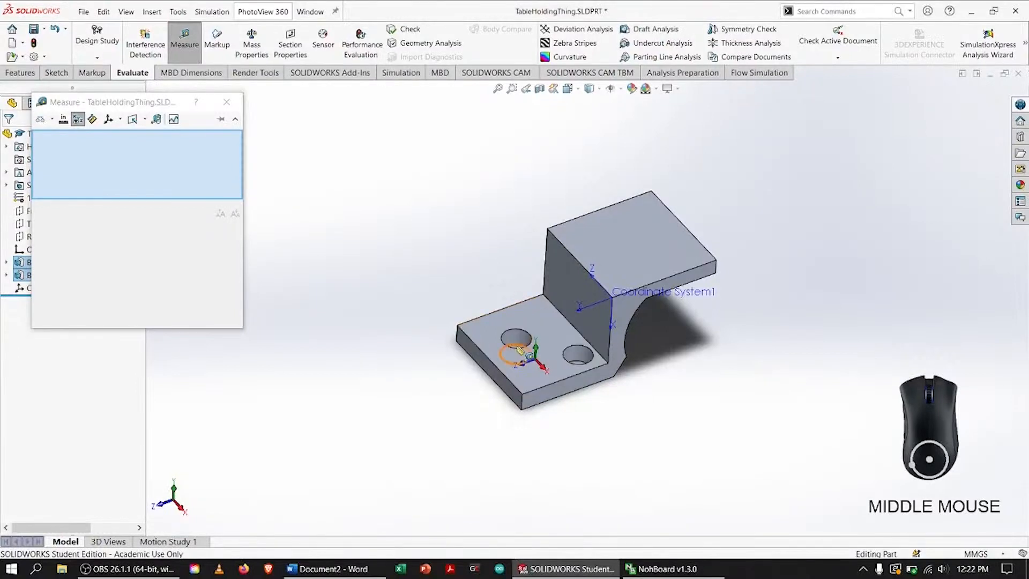
pyautogui.scroll(5, 574, 355)
pyautogui.click(442, 296)
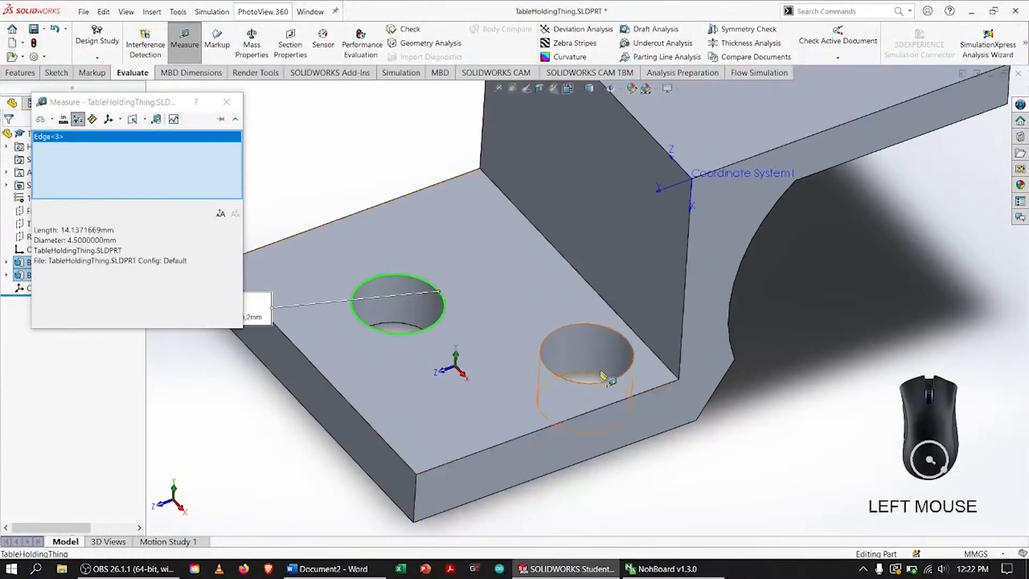
pyautogui.scroll(-3, 576, 303)
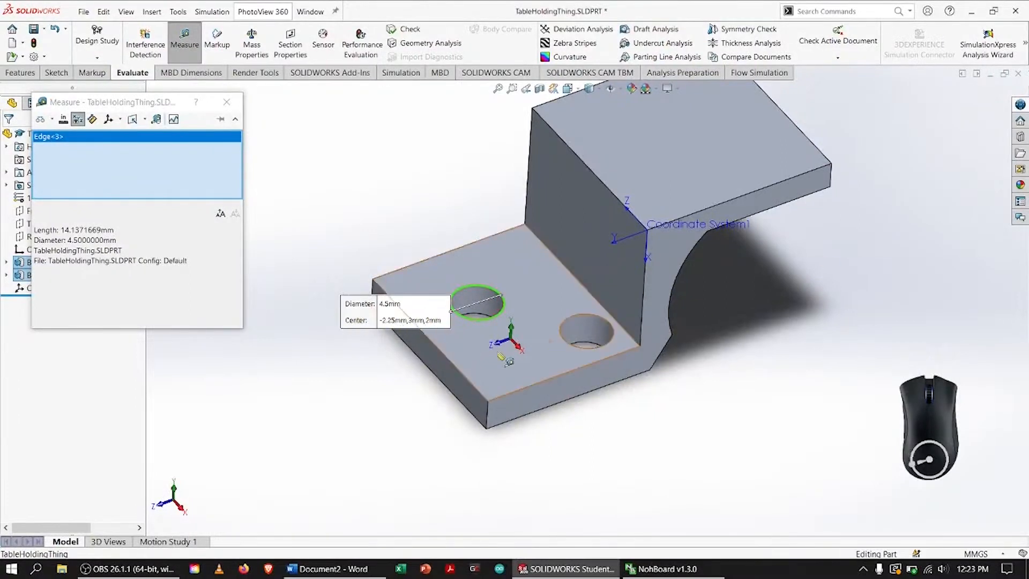
pyautogui.click(75, 241)
pyautogui.rightClick(113, 137)
pyautogui.click(141, 143)
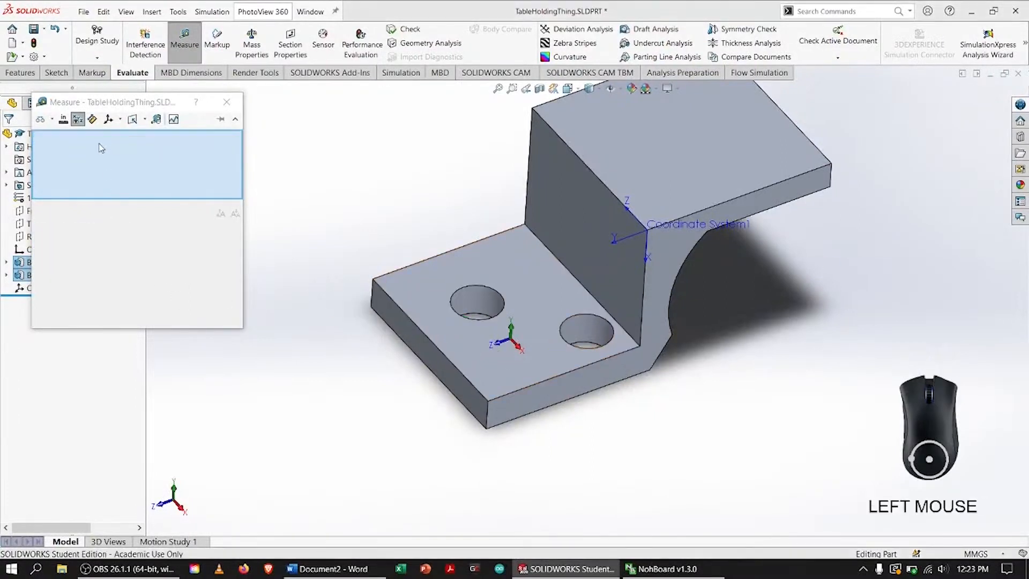
# Measure the center-to-center distance between the top circular edges of the two base plate holes.
pyautogui.click(500, 297)
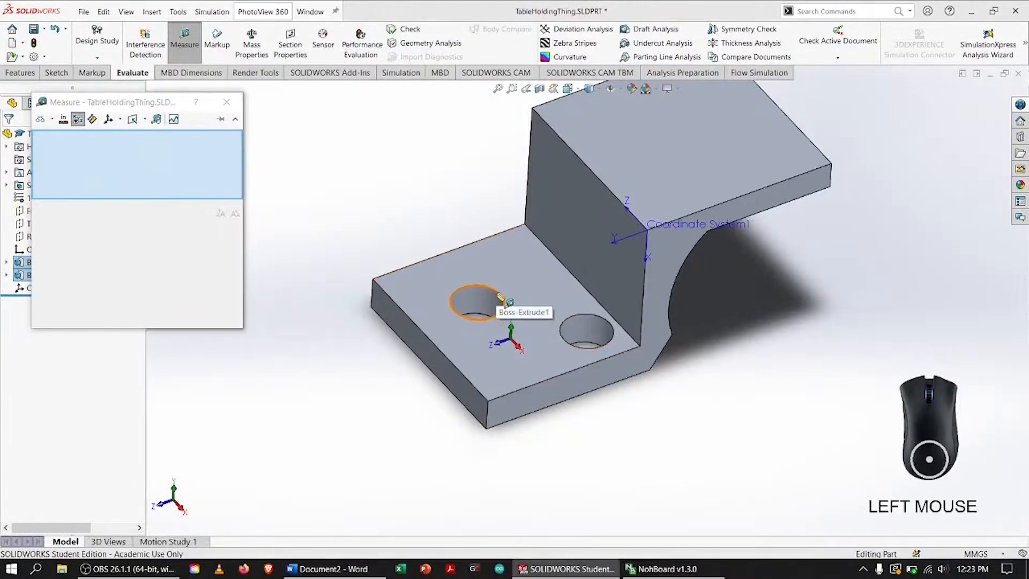
pyautogui.click(595, 317)
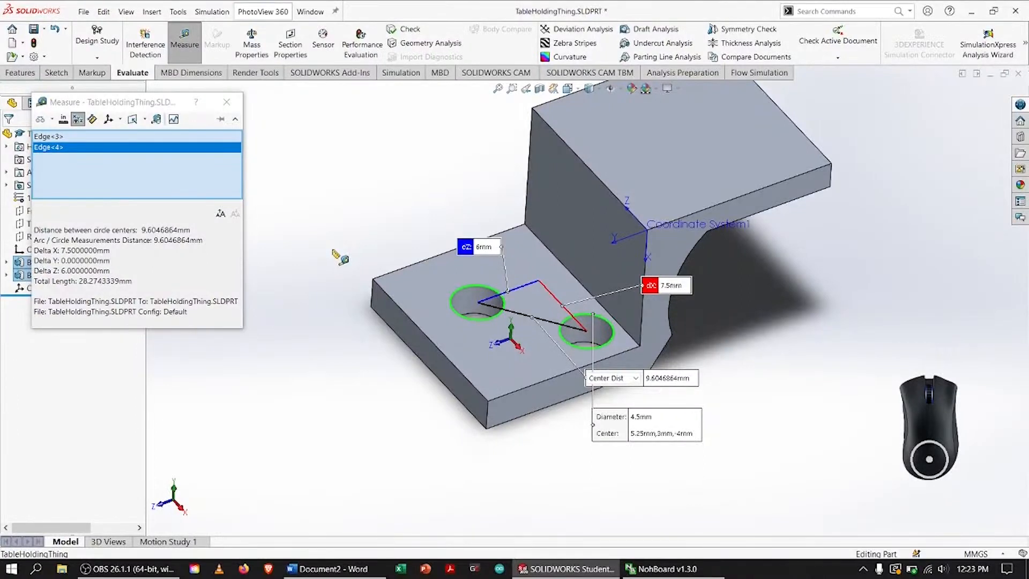
pyautogui.click(165, 230)
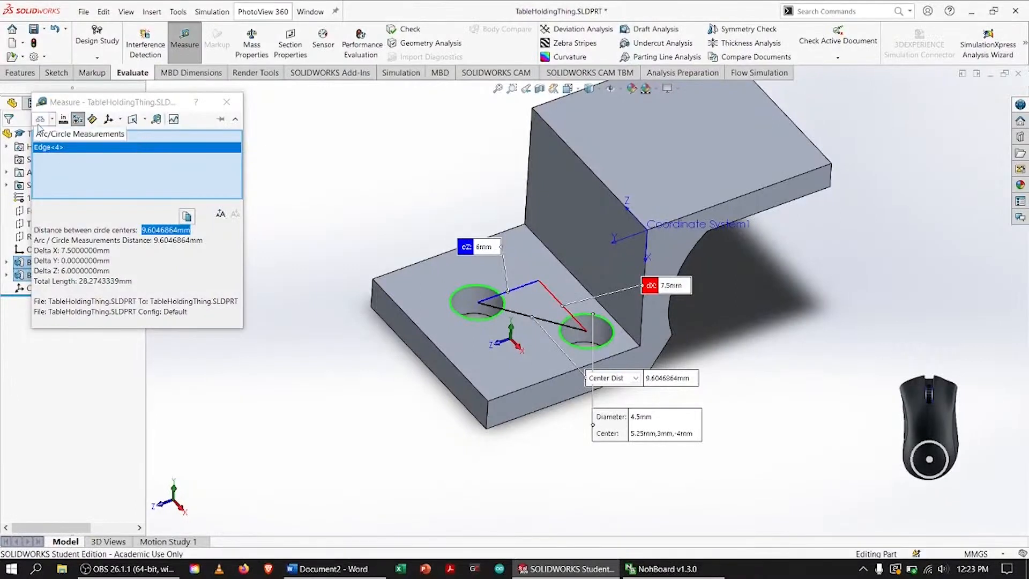
# Configure the measurement units with custom settings, using centimeters as the length unit with 5 decimal places.
pyautogui.click(64, 122)
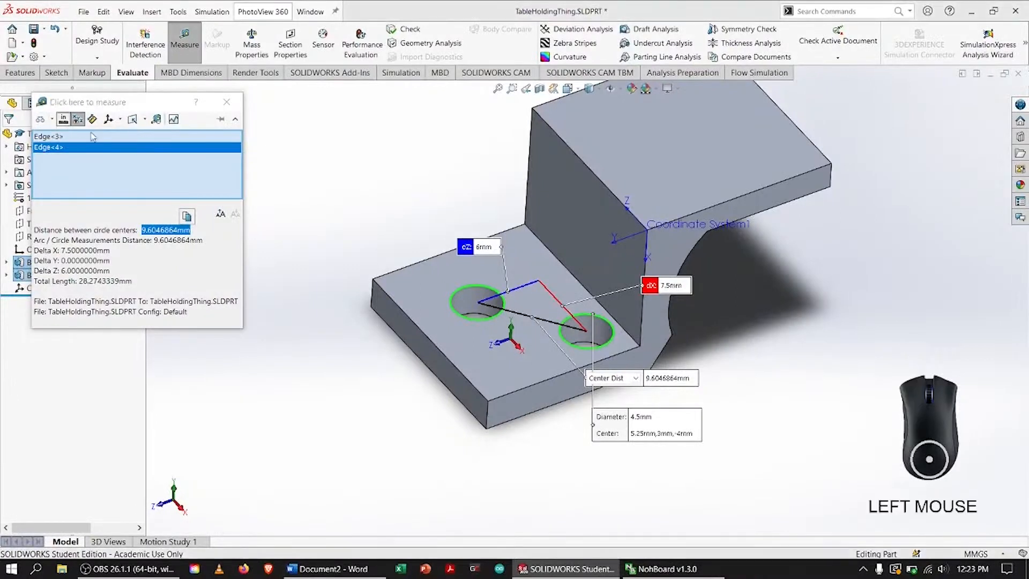
pyautogui.moveTo(176, 92); pyautogui.dragTo(205, 97)
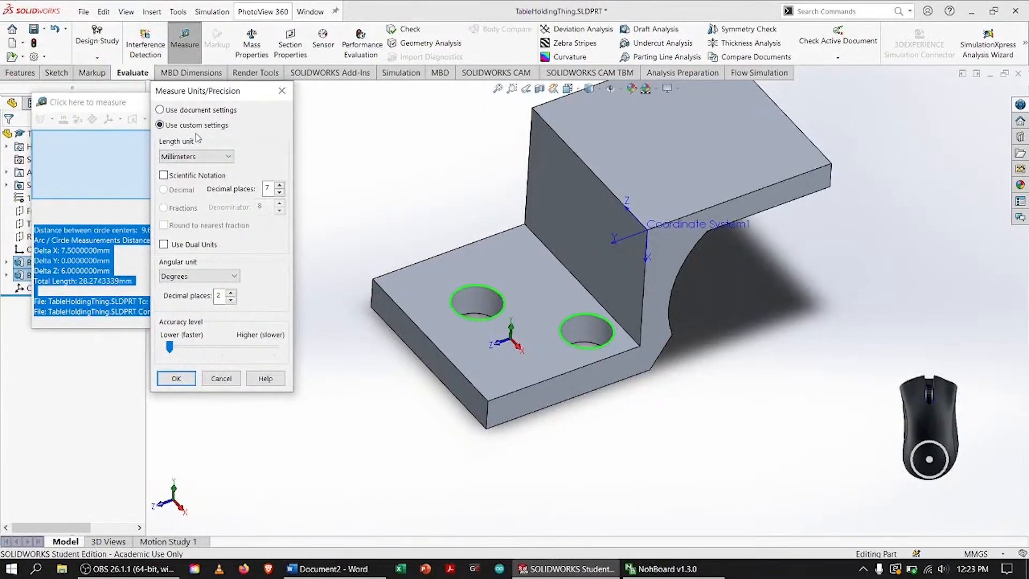
pyautogui.click(223, 111)
pyautogui.click(224, 126)
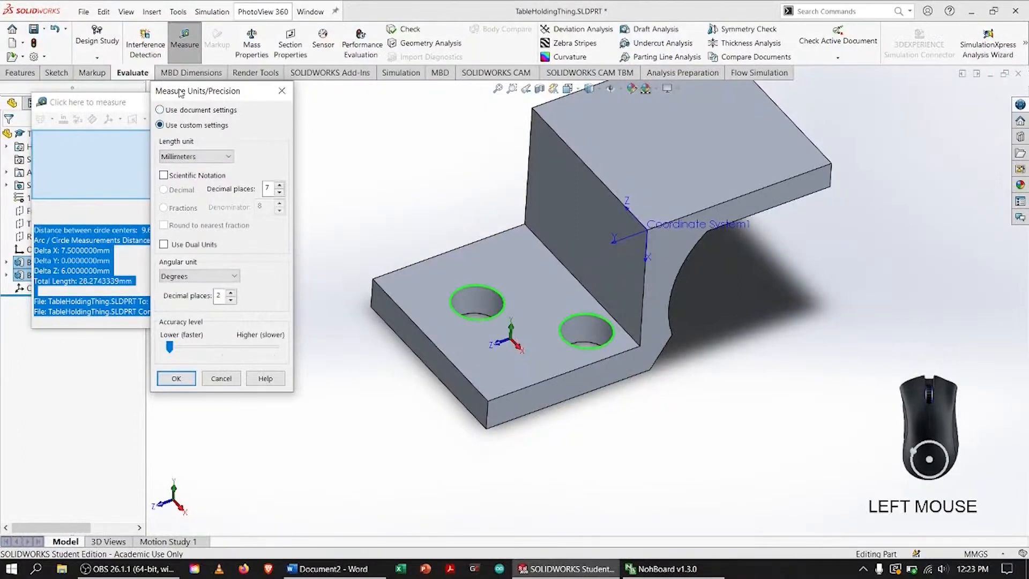
pyautogui.click(214, 157)
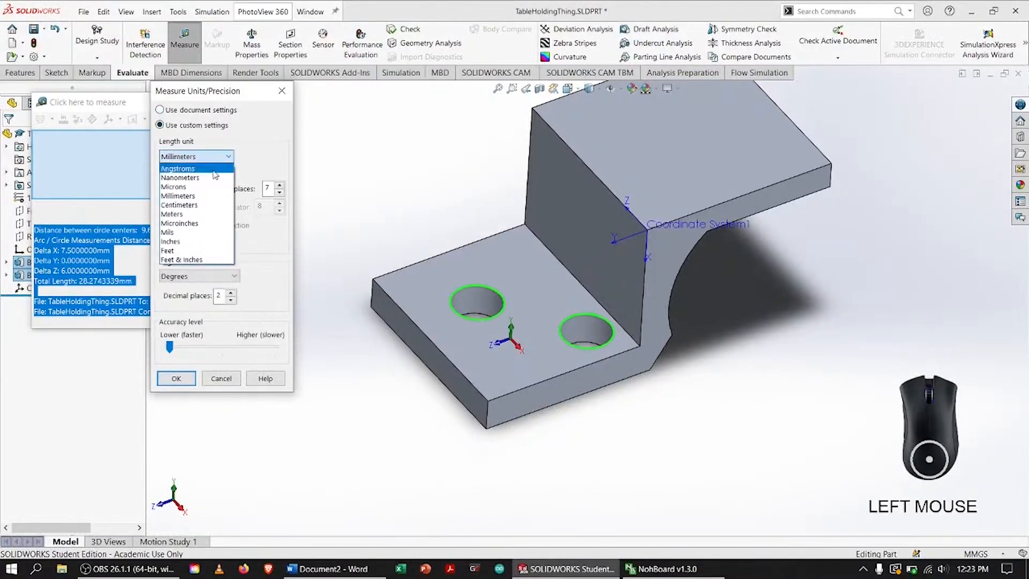
pyautogui.click(217, 204)
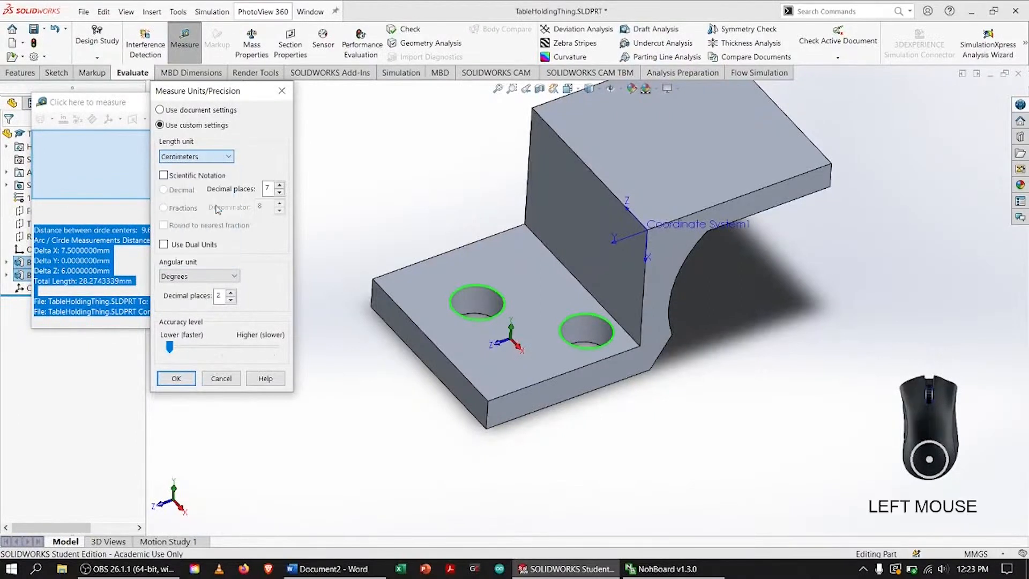
pyautogui.click(280, 191)
pyautogui.click(280, 192)
# Set the measurement's angular unit to radians, increase its decimal places, and apply the unit settings.
pyautogui.click(203, 277)
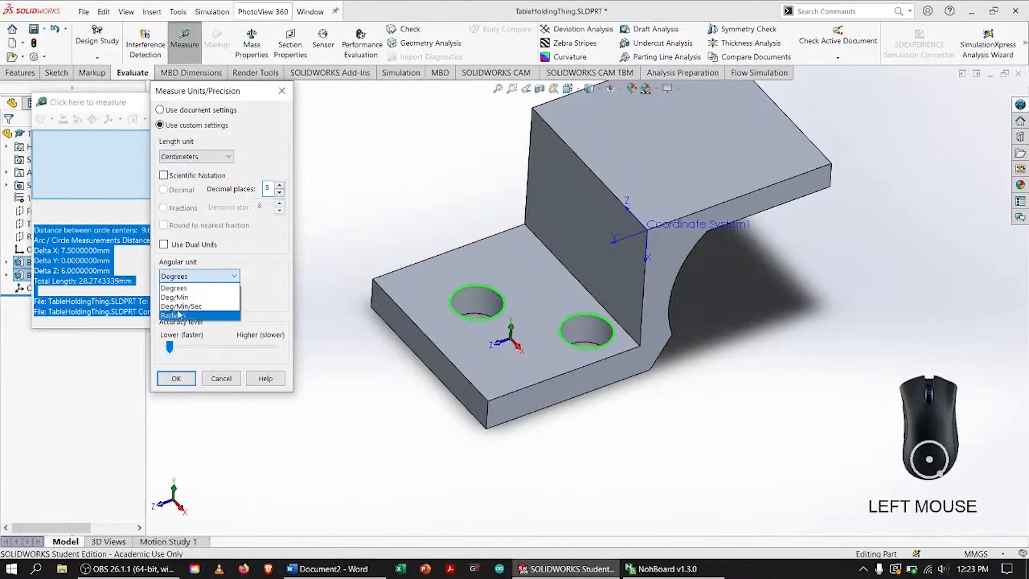
pyautogui.click(180, 298)
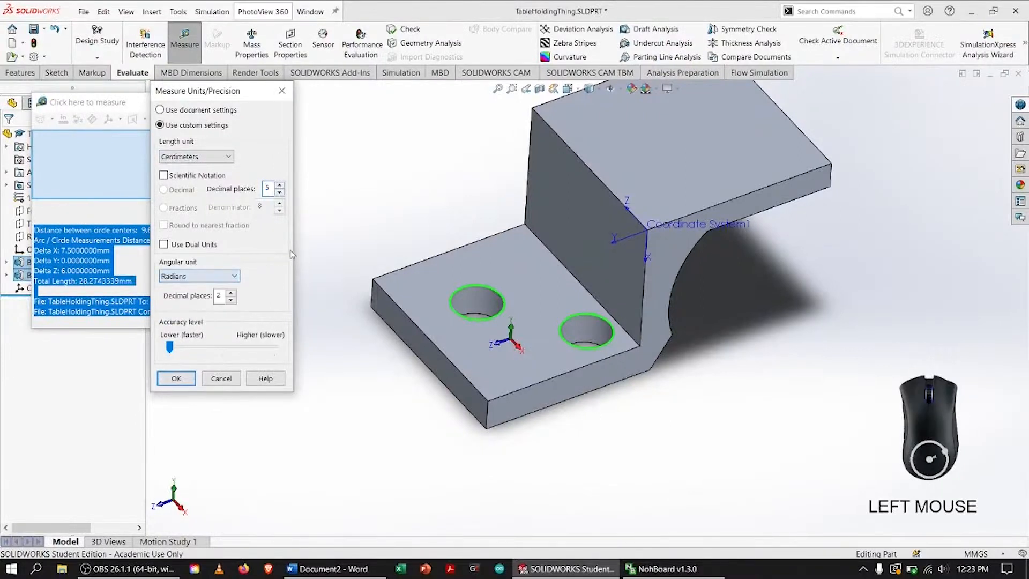
pyautogui.click(231, 292)
pyautogui.click(176, 378)
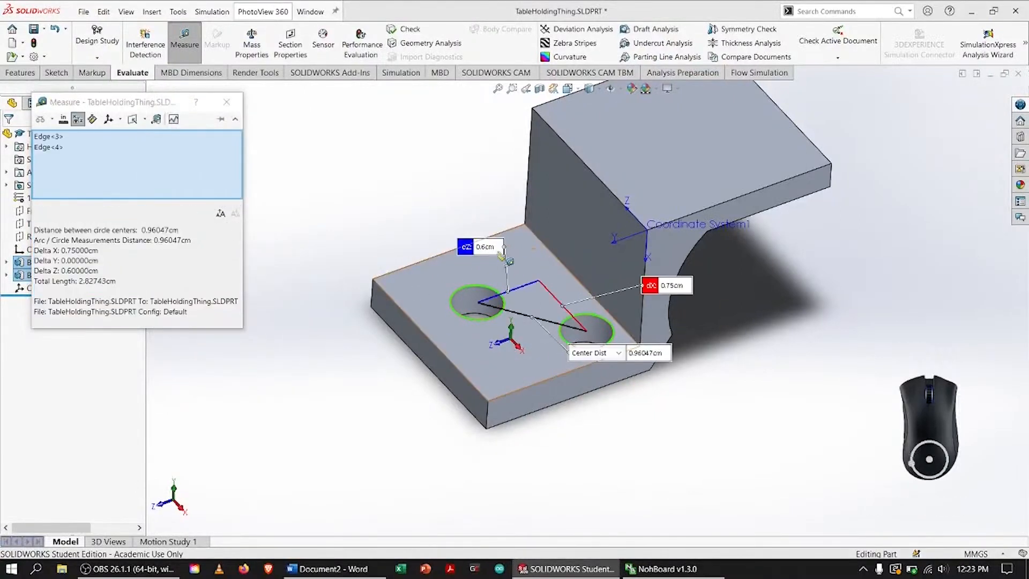
# Review the hole spacing in the new units and clear both hole edges from the measurement.
pyautogui.click(191, 185)
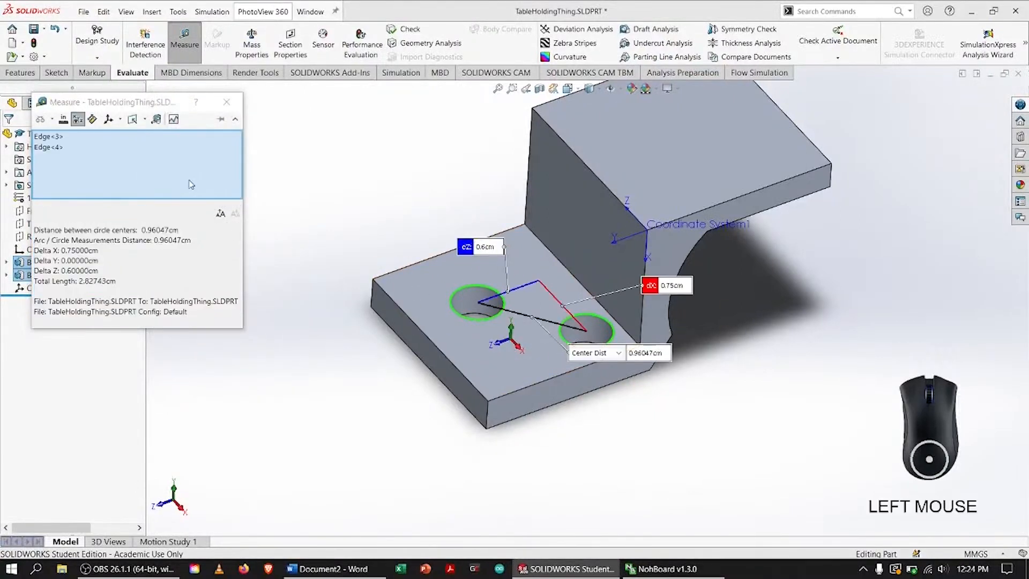
pyautogui.rightClick(77, 143)
pyautogui.click(113, 143)
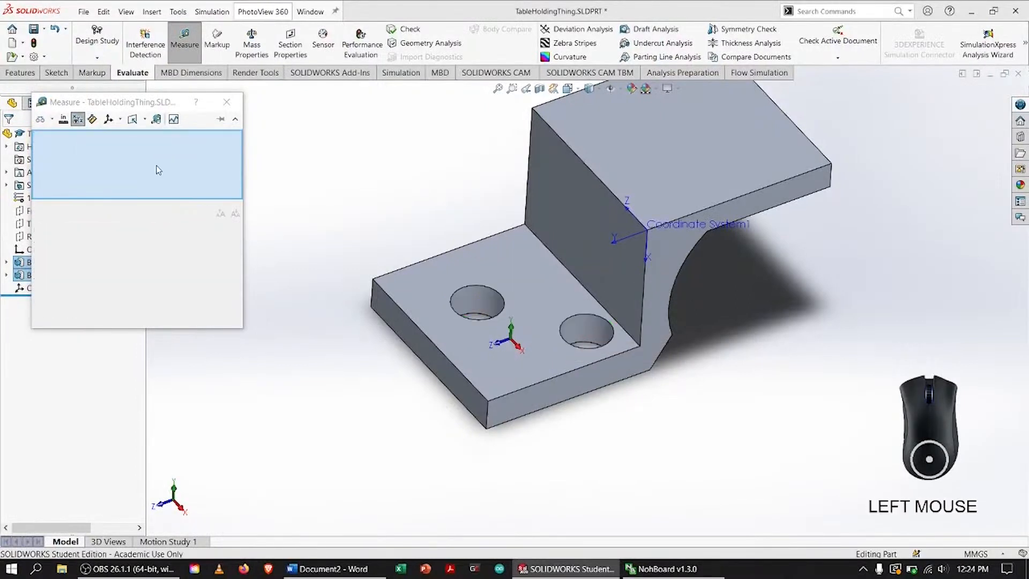